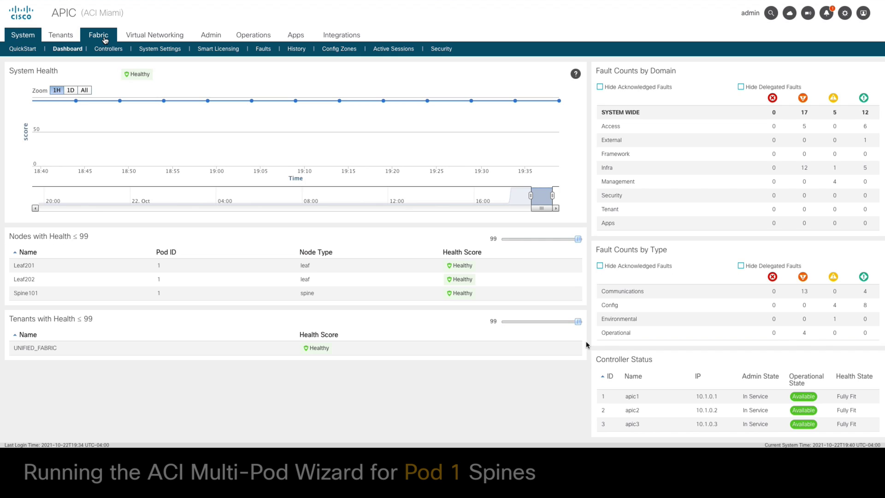
Step: Launch the Configure Interpod Connectivity wizard from Fabric Inventory's Quick Start Add Pod page
left_click(105, 40)
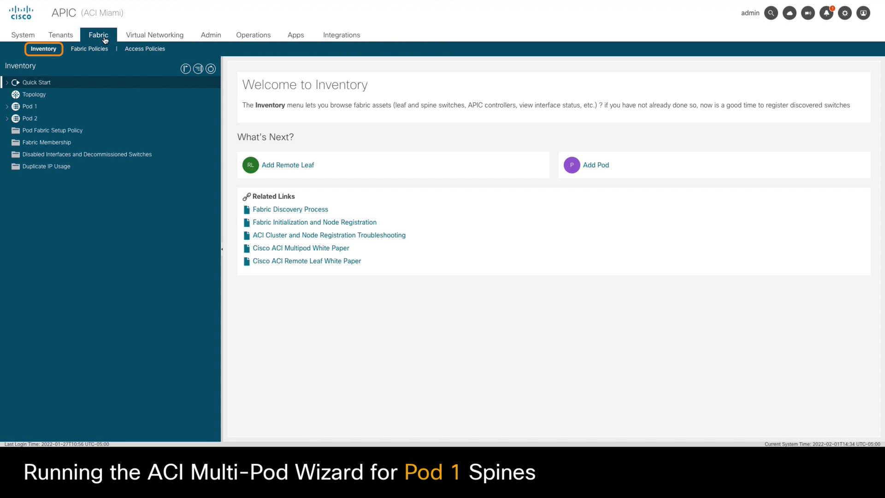
left_click(7, 82)
left_click(72, 108)
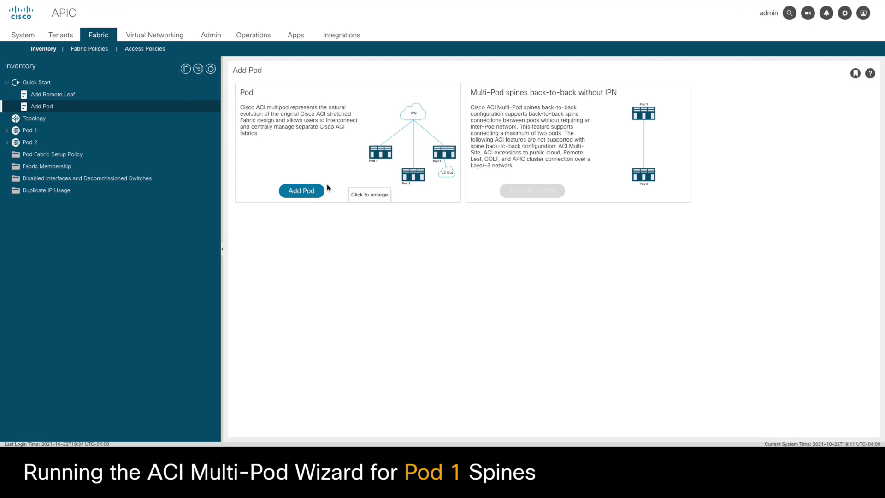
left_click(301, 191)
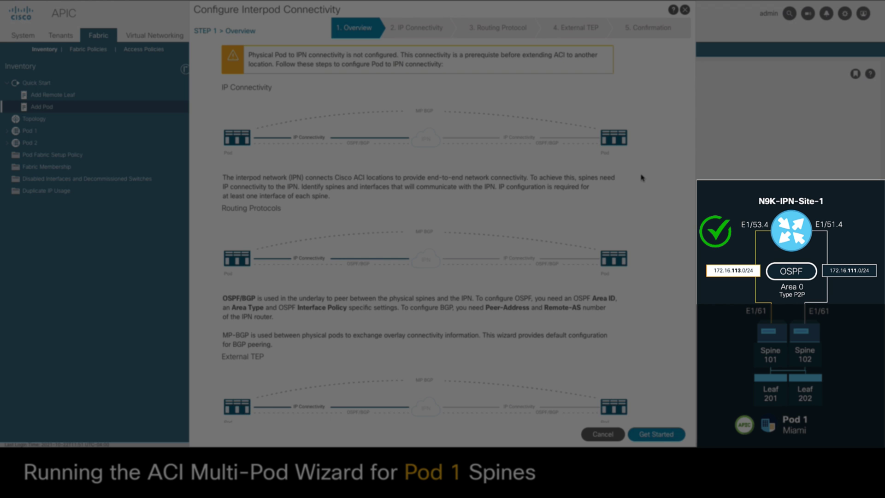
scroll(642, 178, "down", 3)
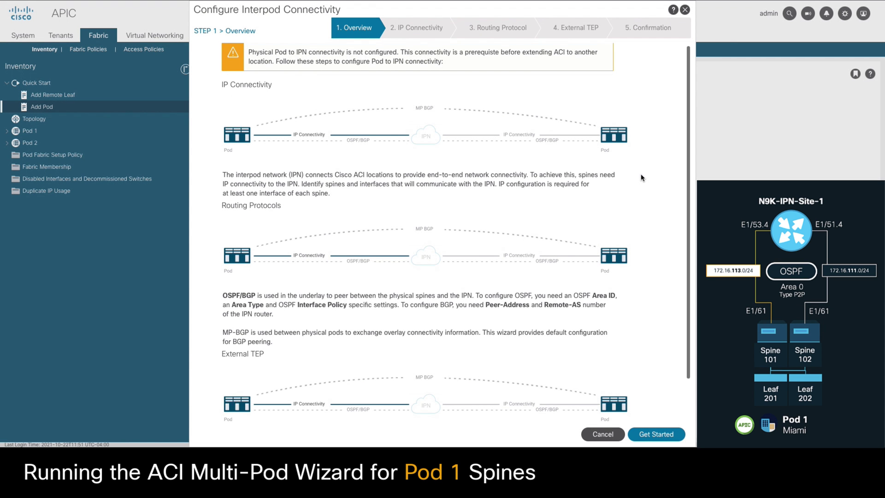
Step: Configure Spine101's IPN link: interface 1/61, IP 172.16.113.1/24, MTU 9000
left_click(675, 435)
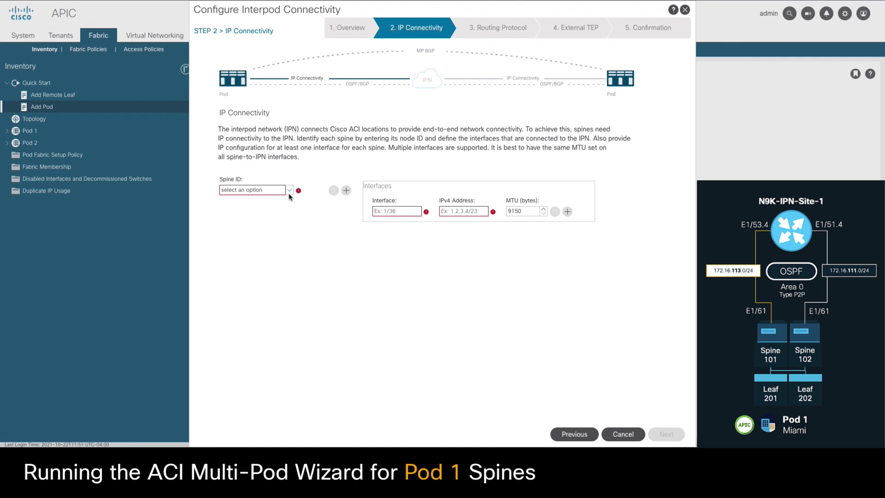
left_click(290, 191)
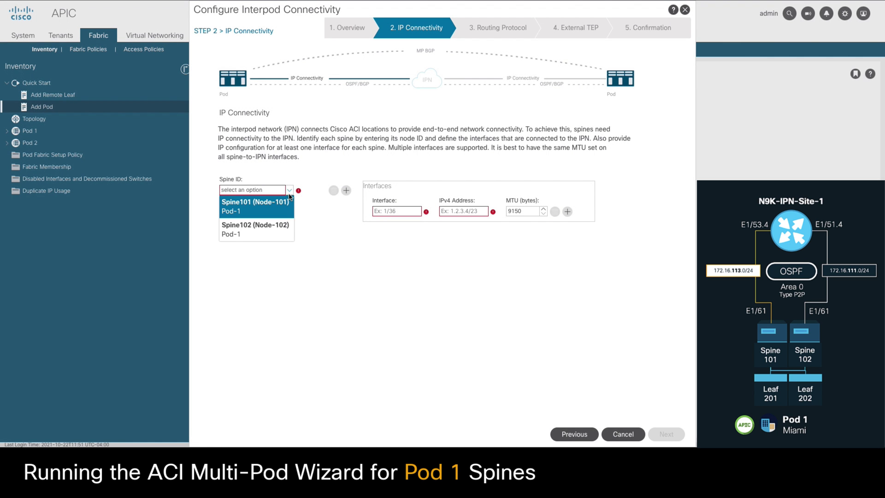
left_click(282, 204)
left_click(392, 211)
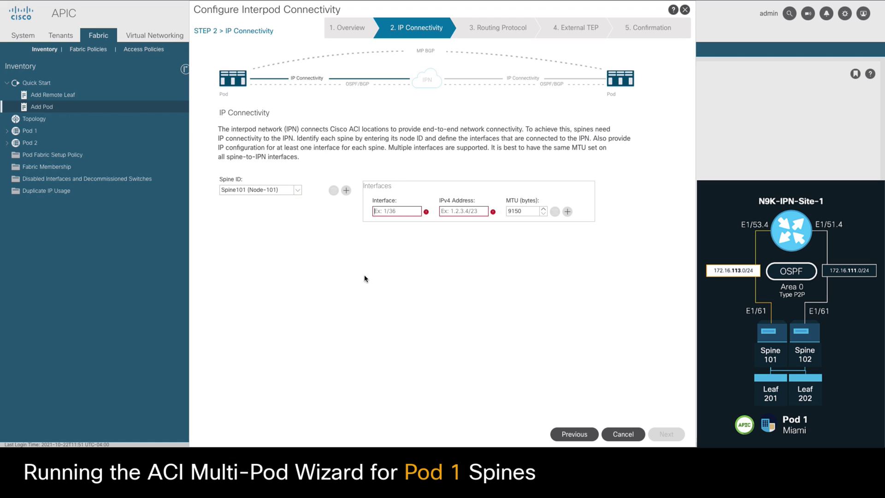
type("1/61")
left_click(463, 211)
type("172.16.113.1/24")
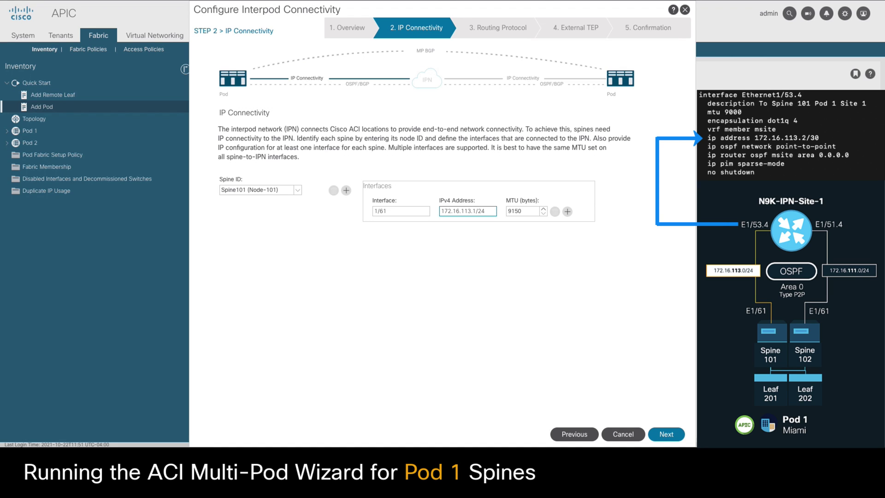
double_click(518, 212)
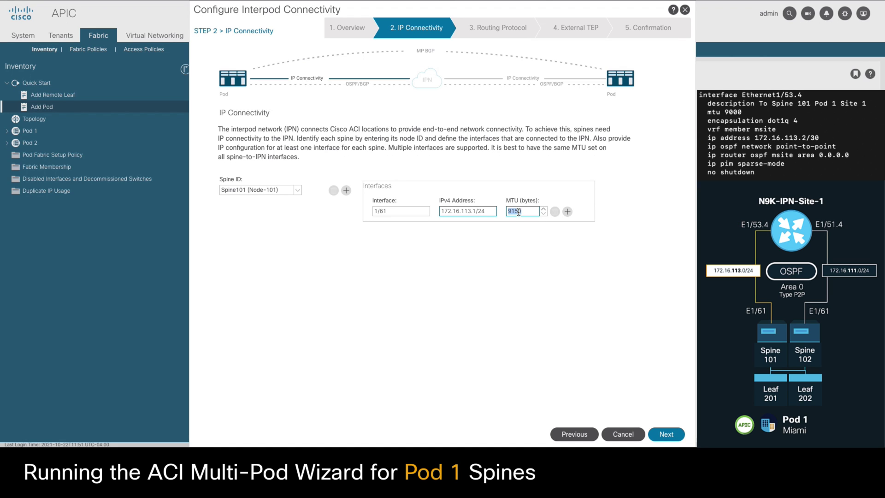
type("9000")
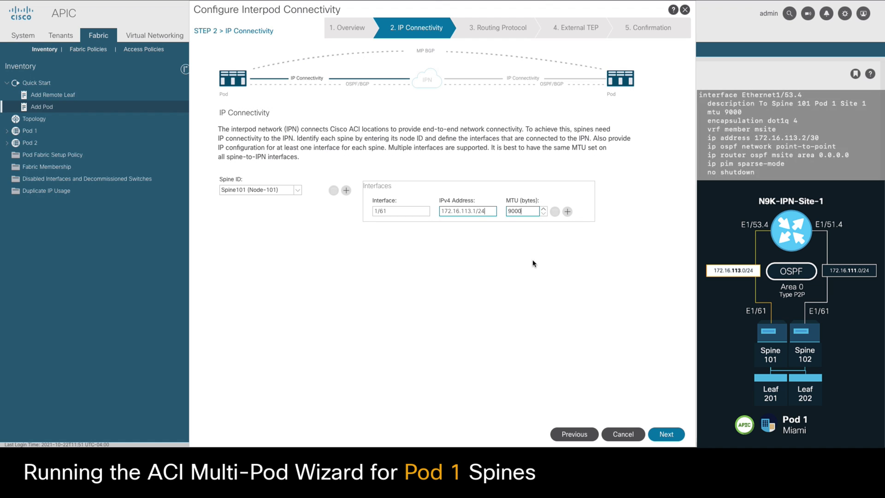
Step: Add Spine102 with interface 1/61, IP 172.16.111.1/24 and MTU 9000
left_click(346, 191)
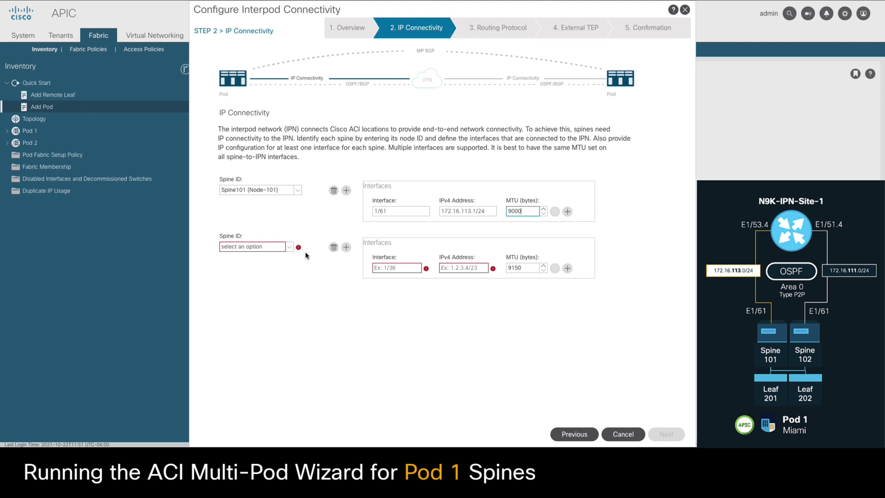
left_click(290, 247)
left_click(277, 281)
left_click(400, 268)
type("1/61")
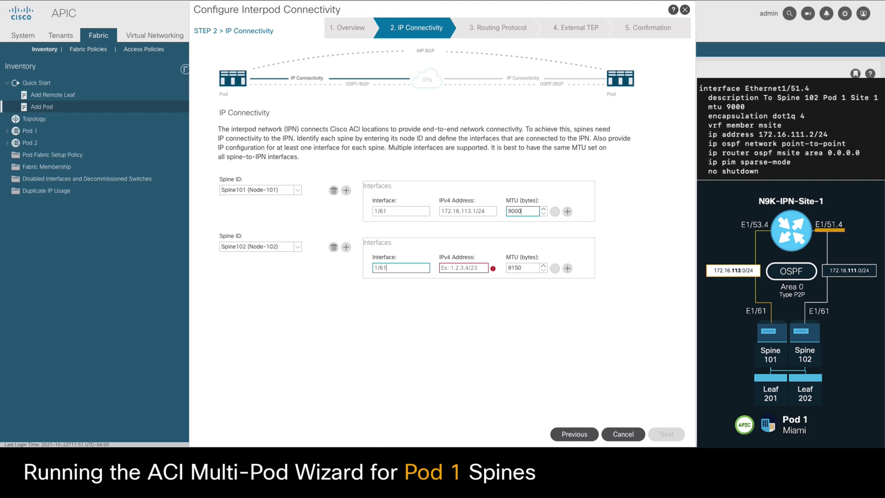
left_click(463, 267)
type("172.16.111.1/24")
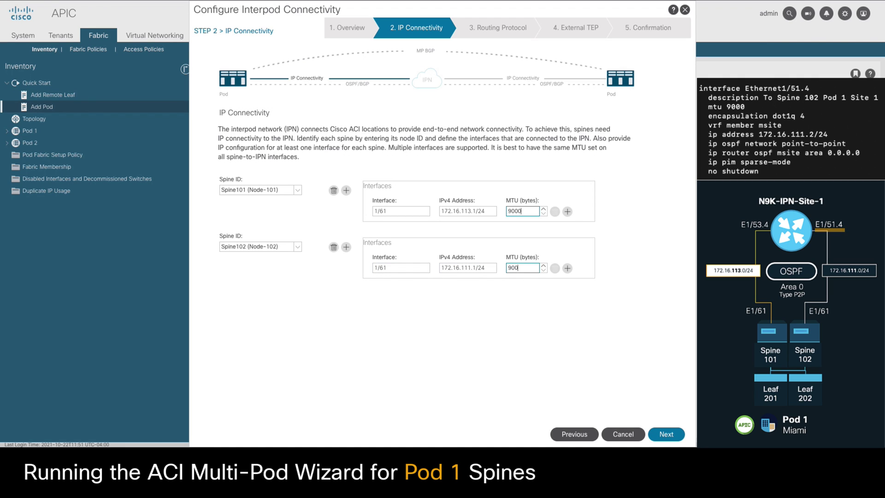
type("0")
left_click(662, 306)
Step: Create and apply OSPF interface policy OSPFP2P with point-to-point network type and MTU ignore
left_click(667, 434)
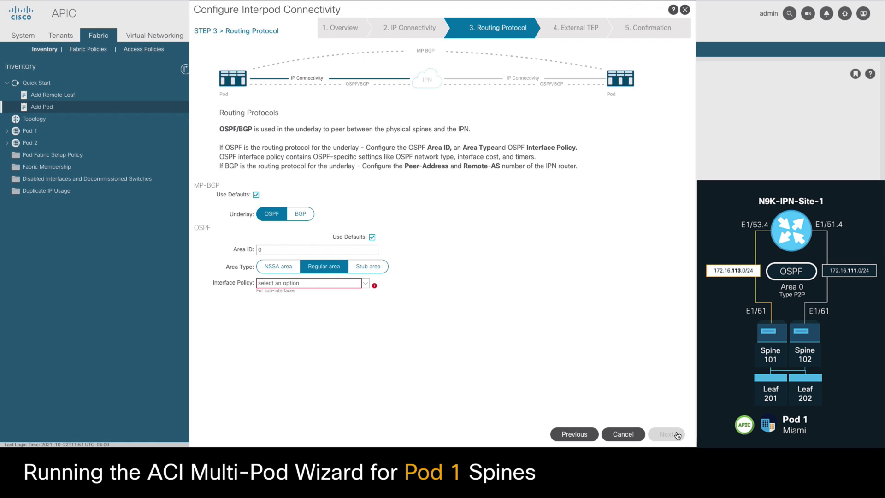
left_click(366, 284)
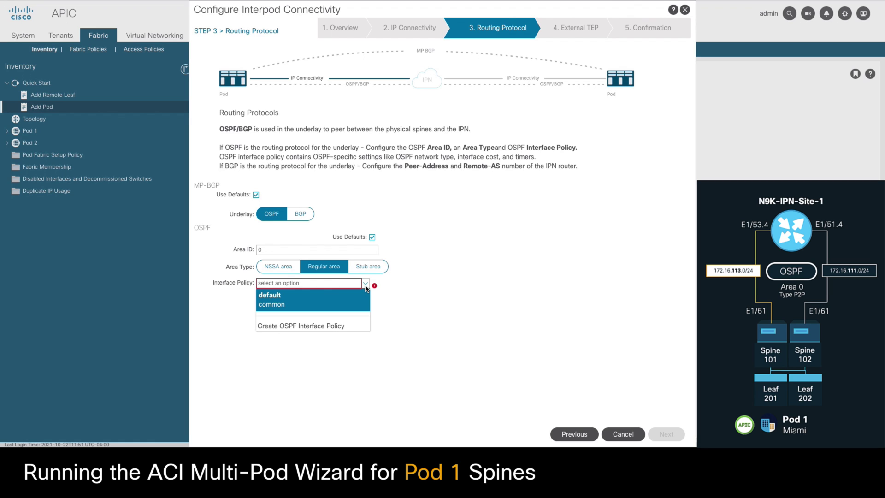
left_click(355, 327)
type("OSPF")
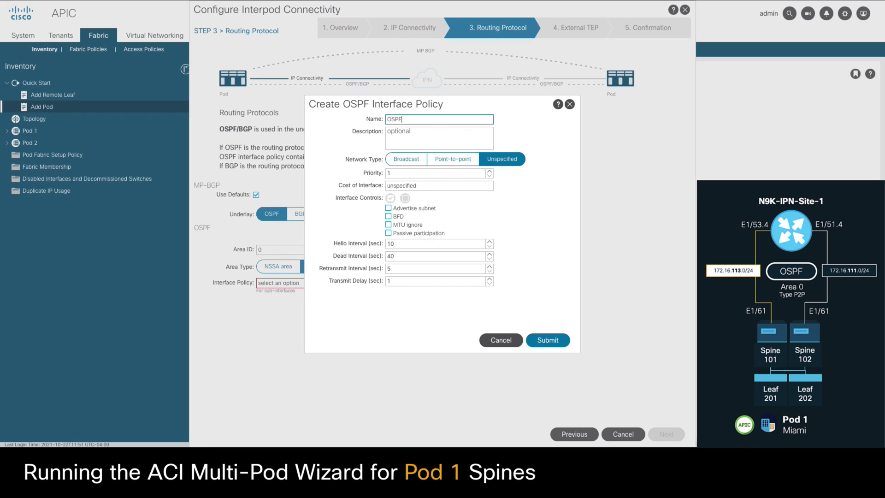
type("P2P")
left_click(470, 160)
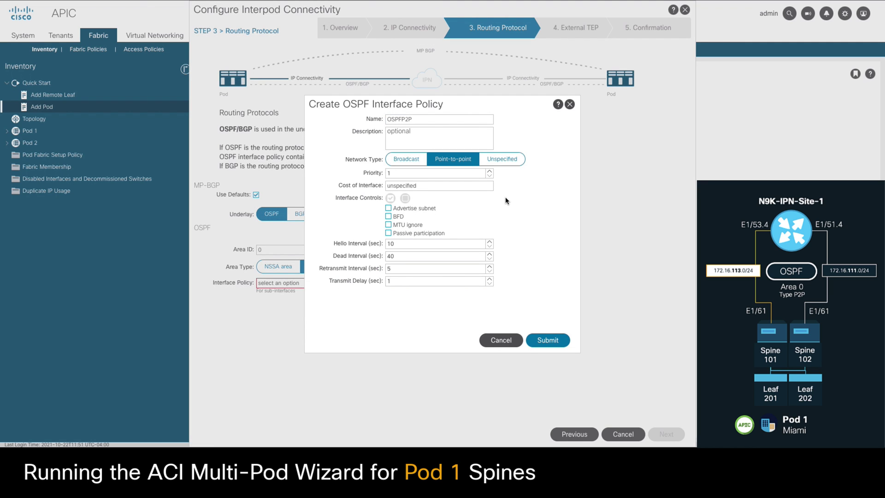
left_click(391, 225)
left_click(567, 342)
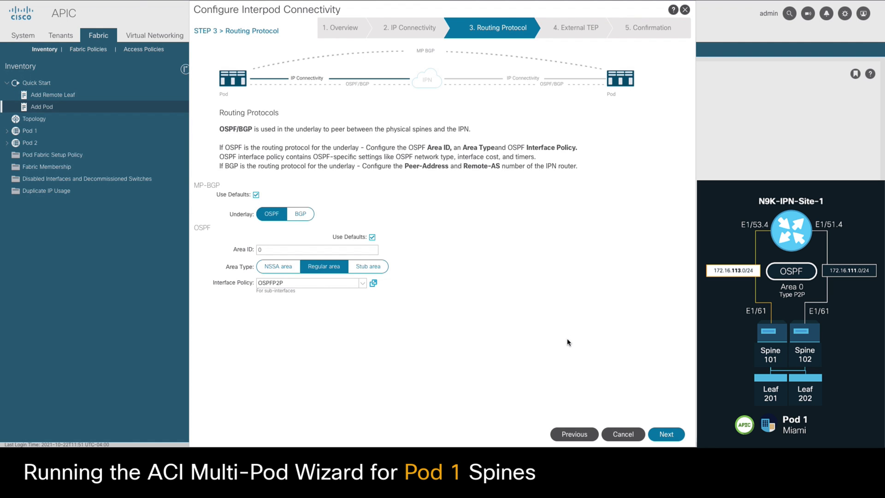
Step: Advance to External TEP, keeping the default 172.16.100.0/24 pool and generated router IDs
left_click(667, 434)
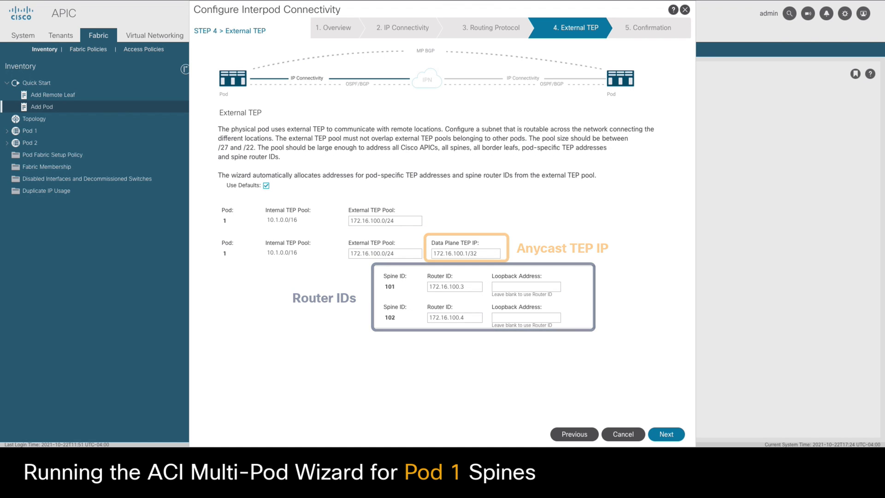
Step: Keep the default policy names, including the VLAN pool name, and finish the interpod wizard
left_click(666, 434)
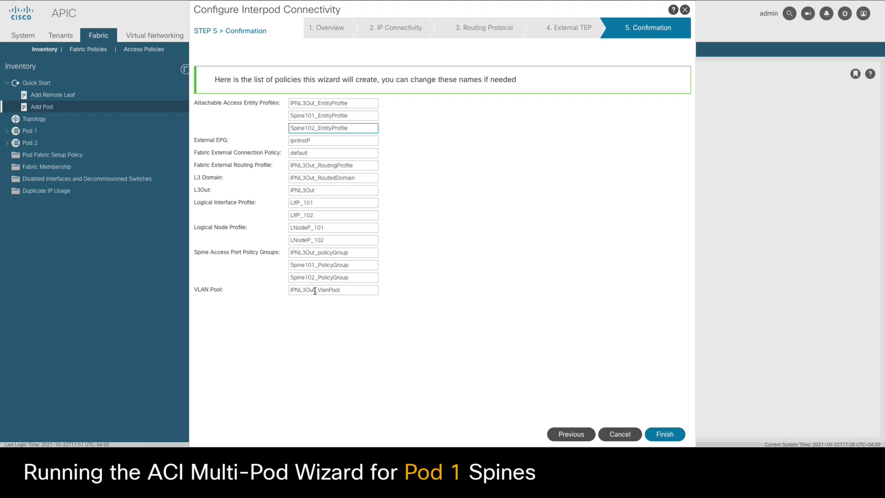
left_click_drag(315, 290, 267, 293)
type("MultiPod")
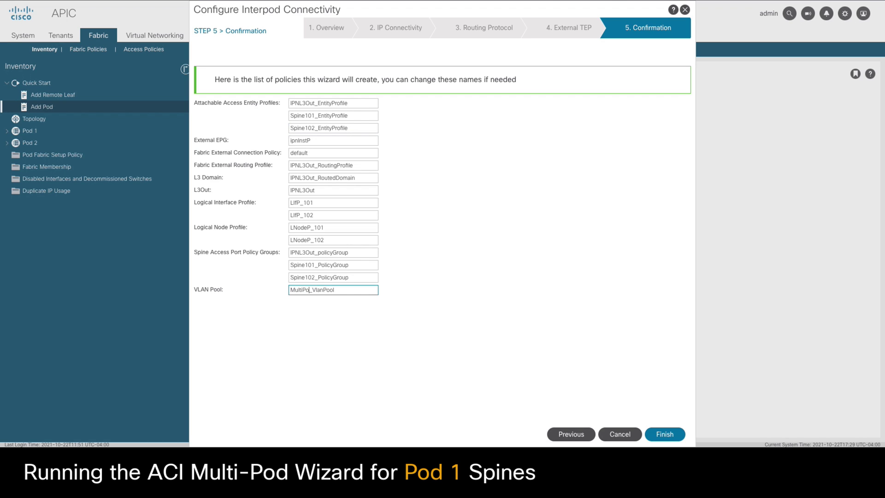
key("ctrl+z")
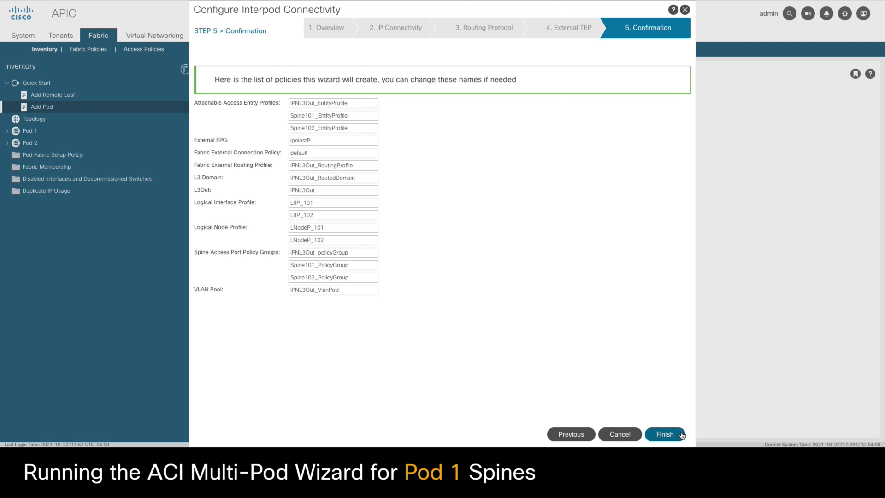
left_click(681, 434)
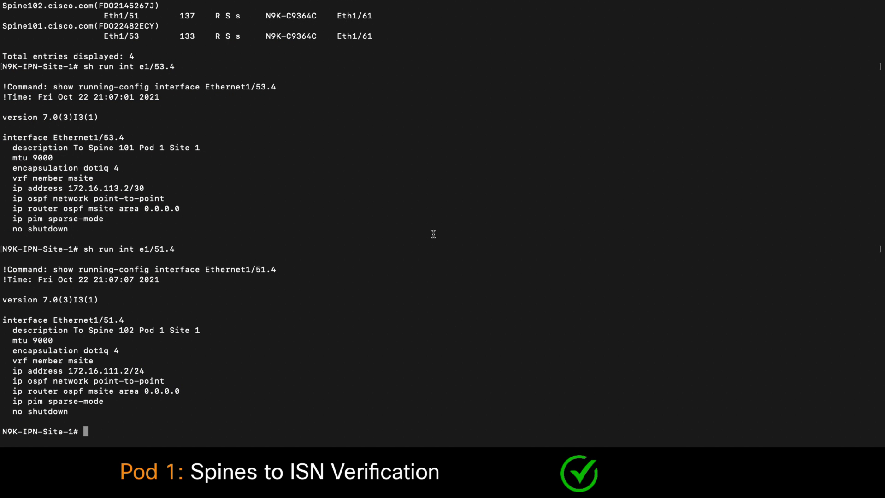
Step: Run 'show ip ospf neigh vrf msite' on the IPN switch
type("show ip ospf neigh vrf msite")
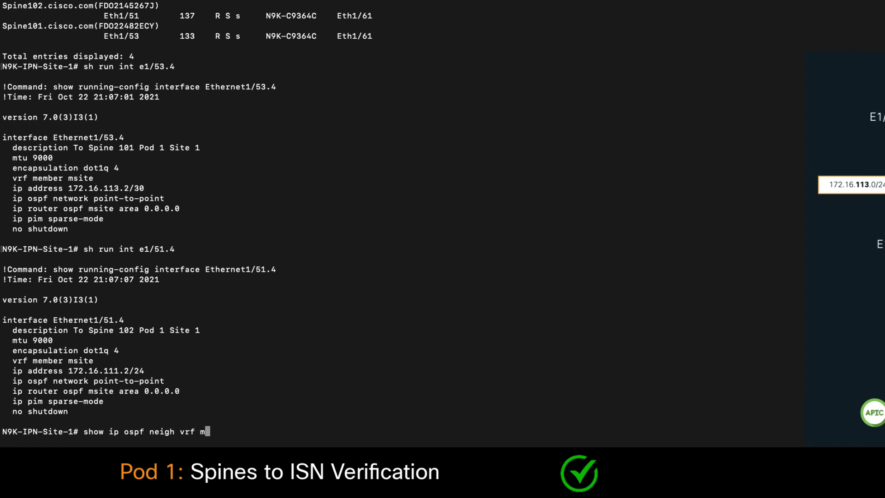
key("Return")
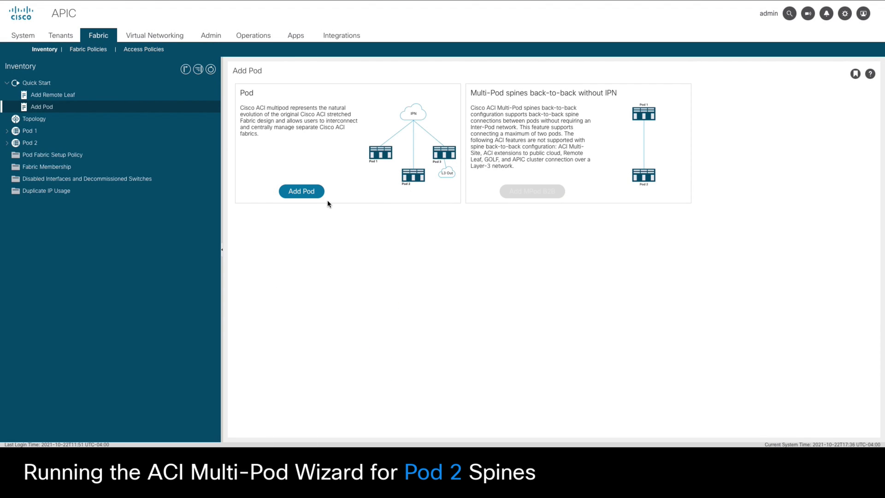
Step: Launch the Add Physical Pod wizard from the Add Pod page
left_click(323, 196)
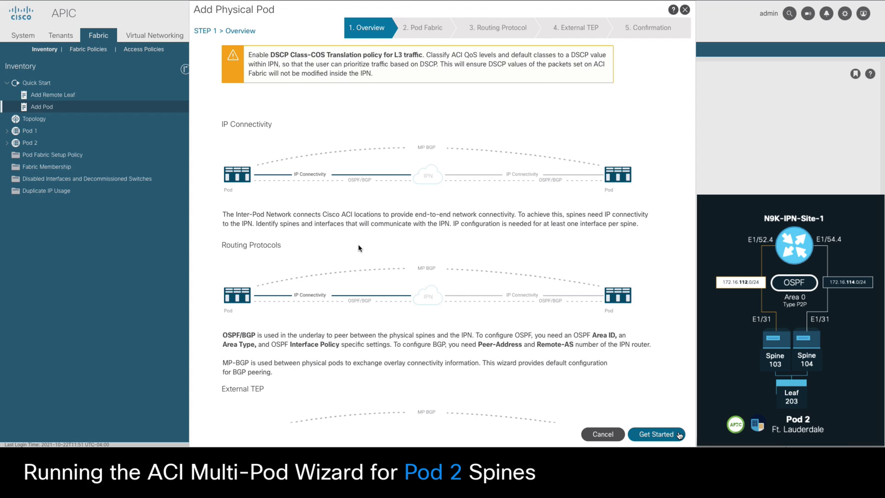
Step: Set Pod ID 2 with TEP pool 10.2.0.0/16
left_click(656, 435)
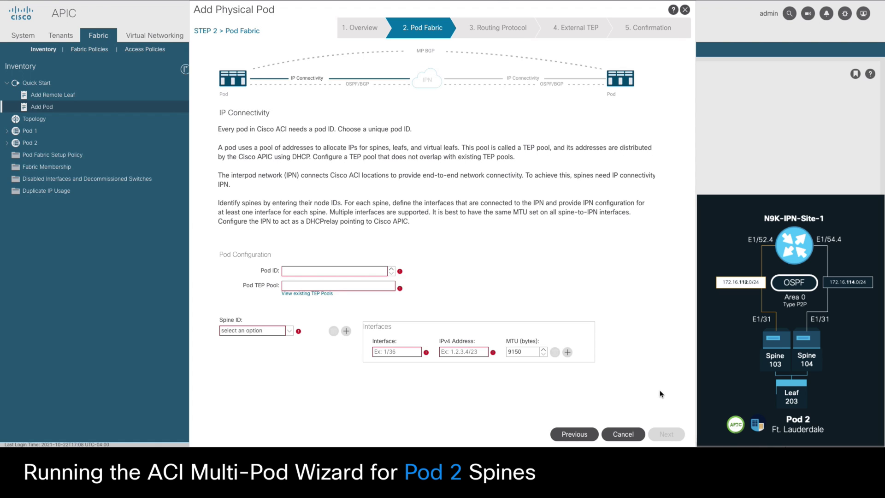
type("2")
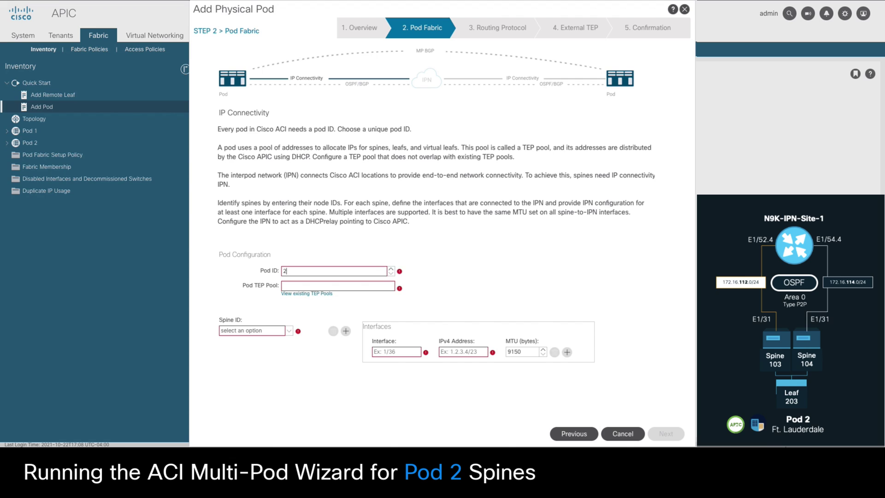
key("Tab")
type("10")
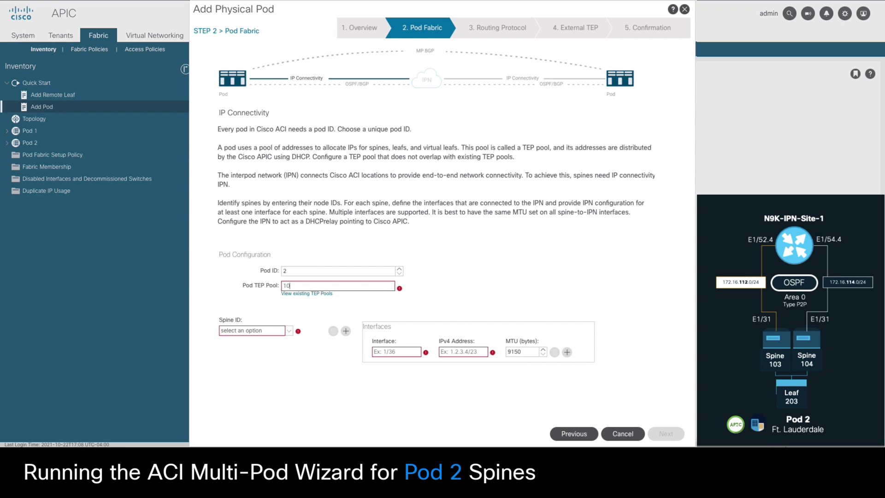
type(".2.0.0/16")
Step: Add spine 103 on interface 1/31 with IP 172.16.112.1/24 and MTU 9000
left_click(251, 330)
type("103")
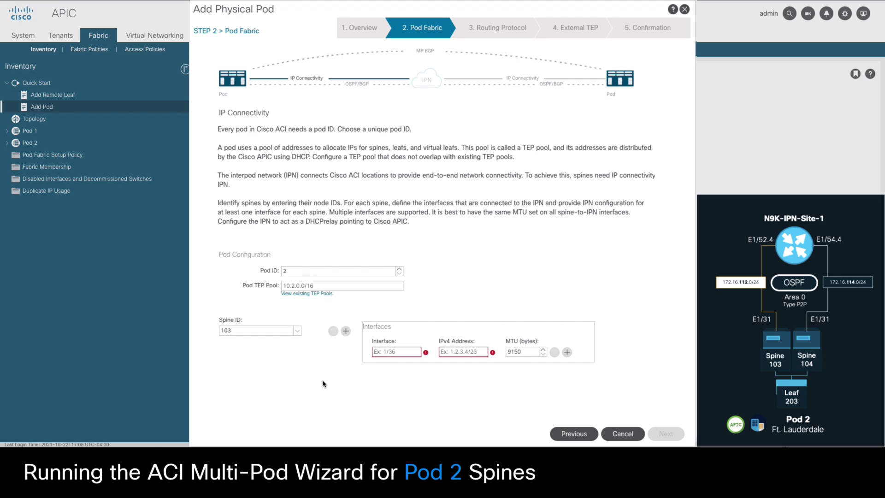
left_click(410, 352)
type("1/31")
left_click(458, 352)
type("172.16.112.1/24")
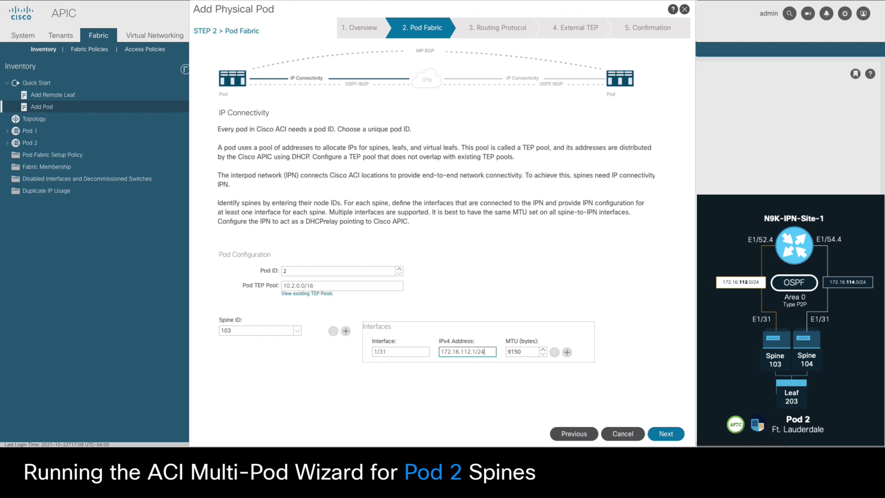
key("Tab")
type("9000")
Step: Add spine 104 on interface 1/31 with IP 172.16.114.1/24 and MTU 9000
left_click(346, 331)
left_click(253, 387)
type("104")
left_click(401, 408)
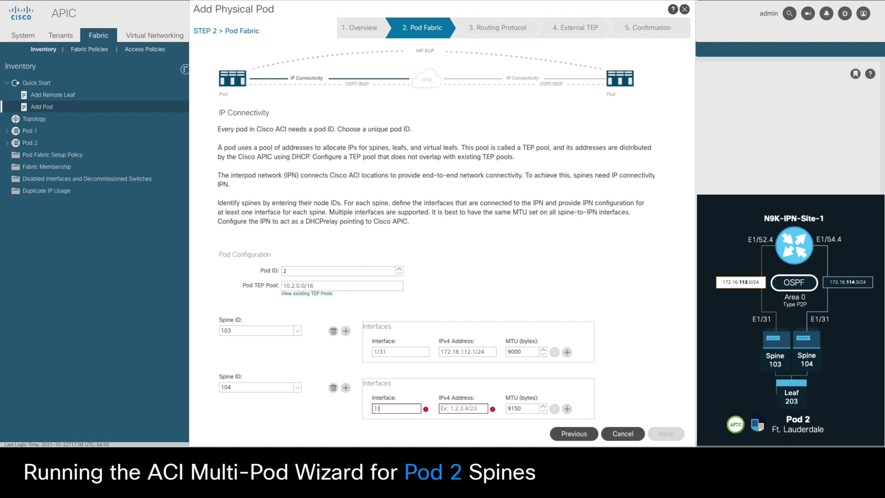
type("1/31")
left_click(463, 409)
type("172.16.114.1/24")
key("Tab")
type("9000")
left_click(639, 331)
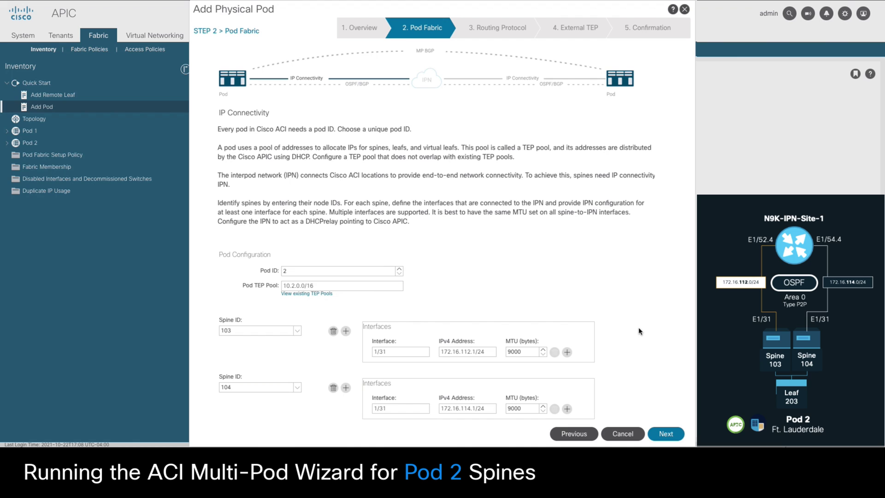
Step: Select OSPFP2P as the Pod 2 OSPF interface policy and review its settings
left_click(667, 433)
left_click(390, 261)
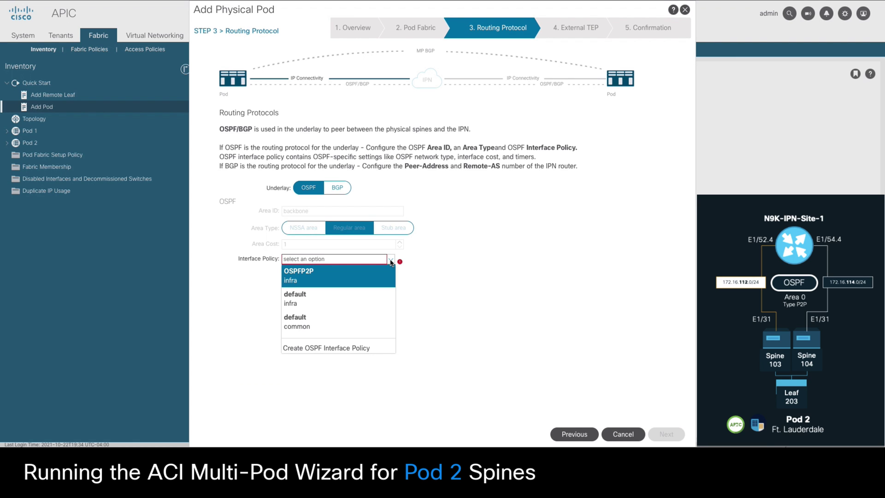
left_click(376, 278)
left_click(399, 259)
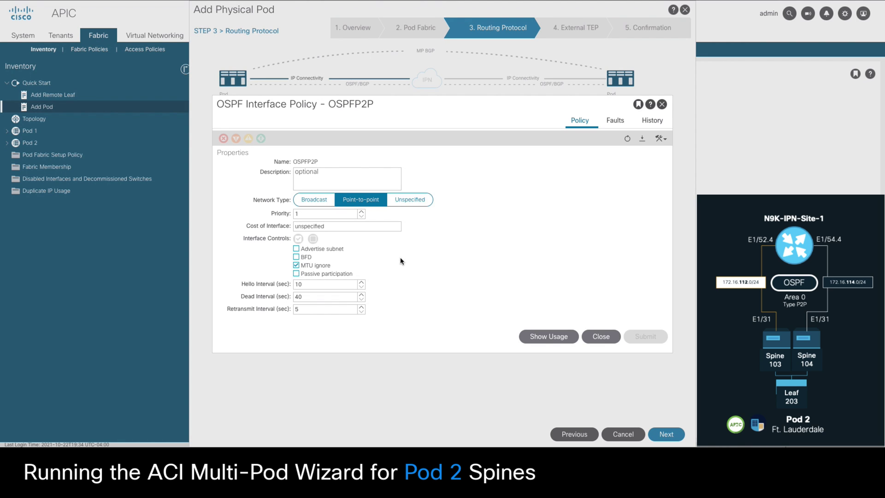
left_click(600, 341)
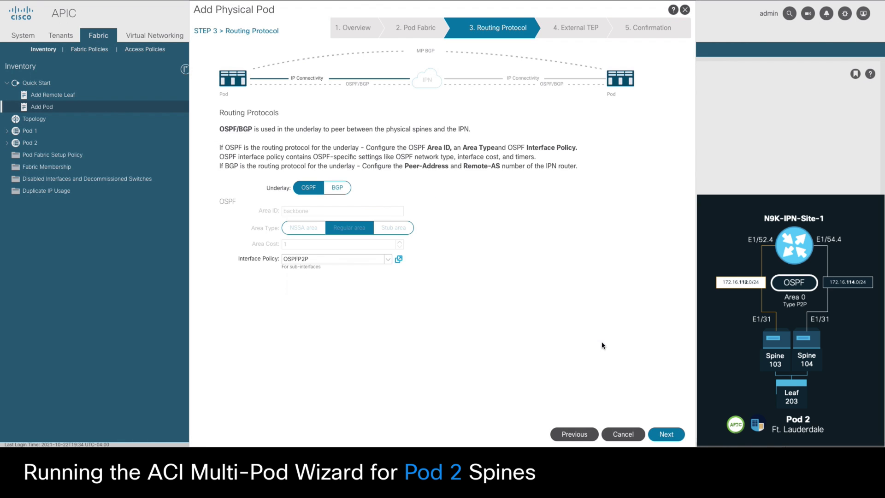
Step: Set the external TEP pool to 172.16.200.0/24 and reach the Confirmation step
left_click(669, 434)
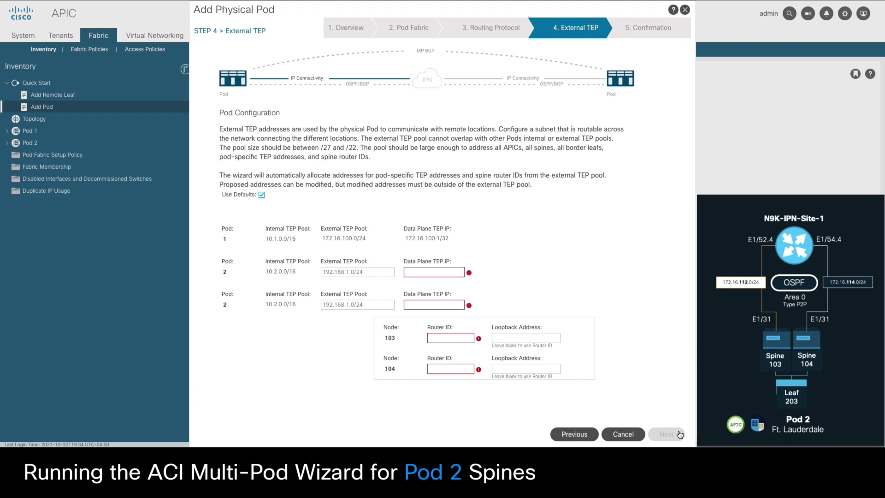
type("172.16.200.0/24")
key("Tab")
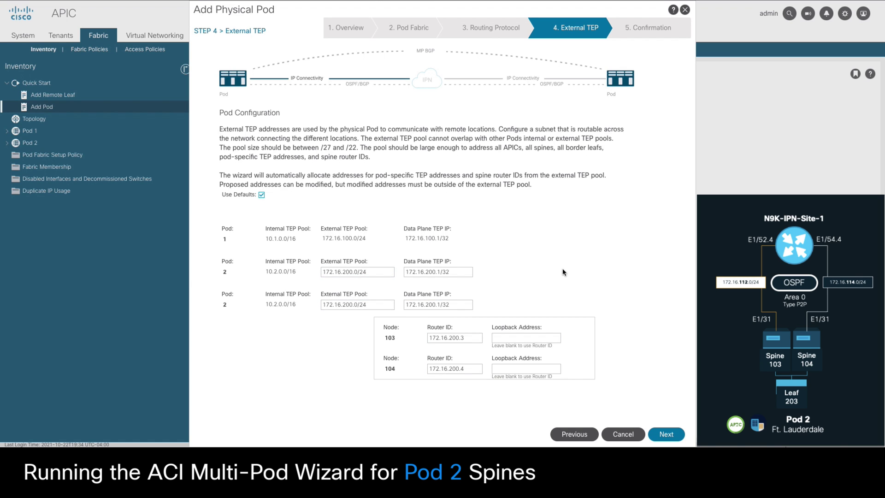
left_click(677, 436)
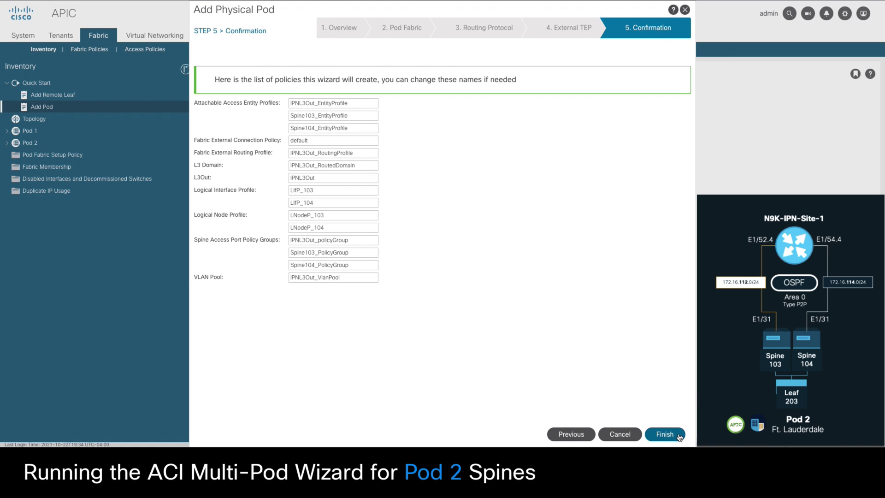
Step: Finish the Pod 2 wizard and view the two spines under Nodes Pending Registration
left_click(665, 434)
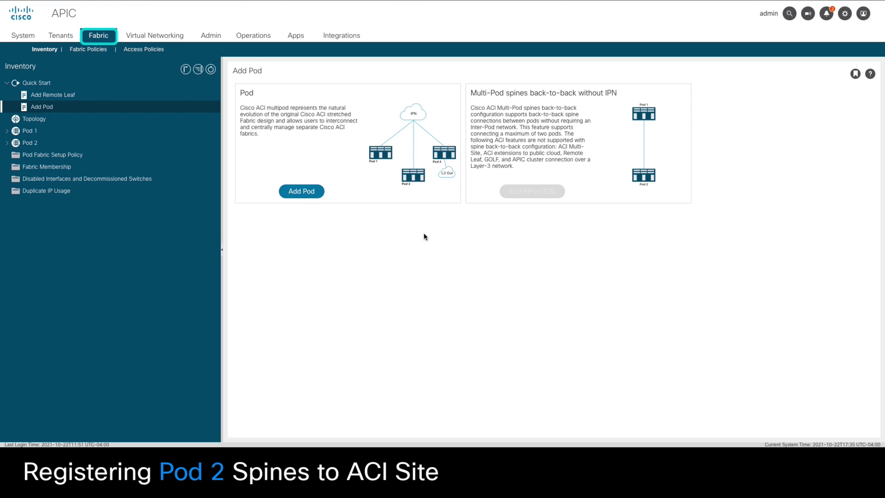
left_click(139, 169)
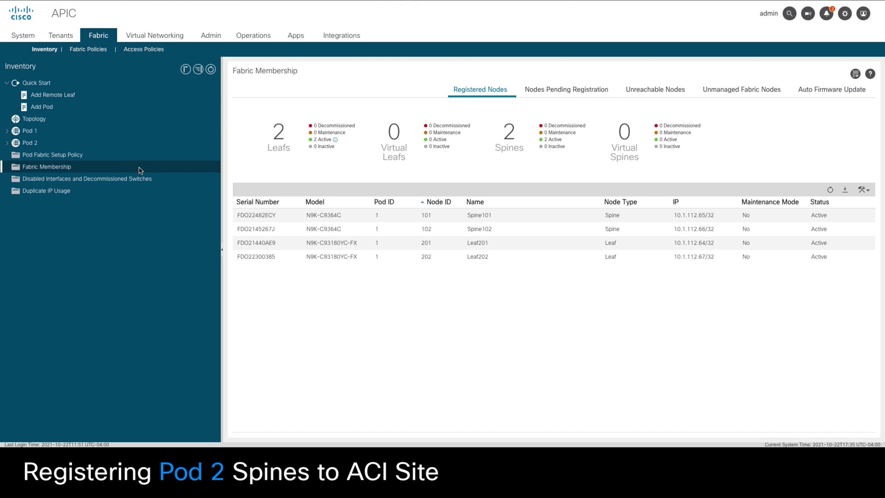
left_click(583, 98)
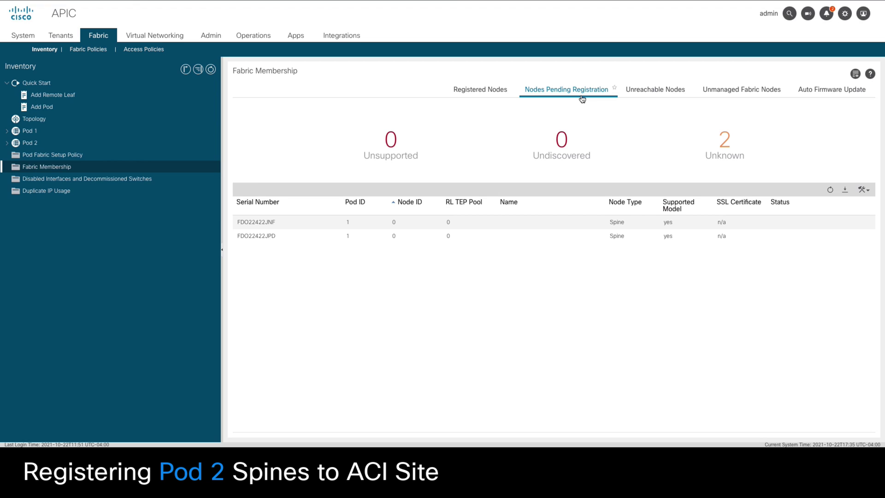
Step: Register the first pending spine into Pod 2 as Spine103 with node ID 103
left_click(819, 221)
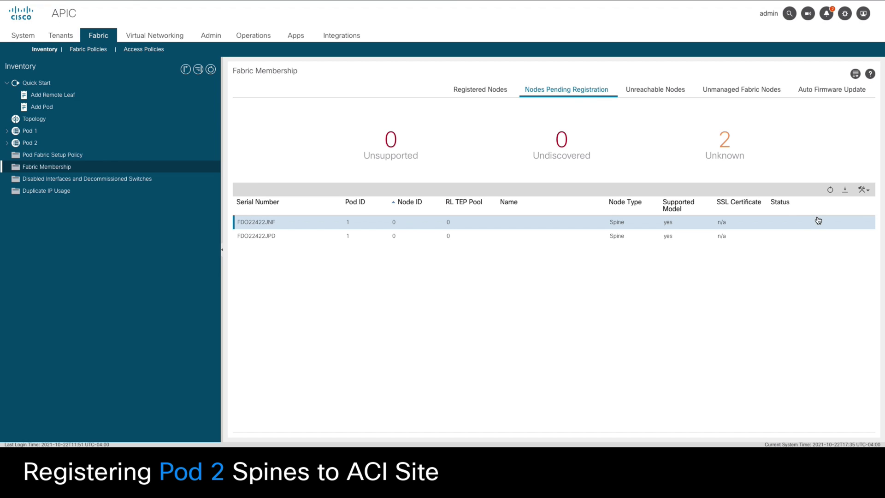
left_click(862, 189)
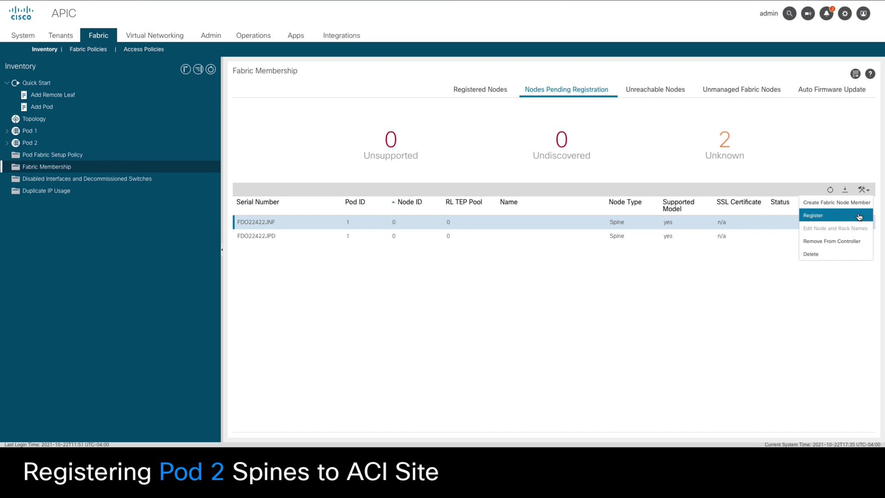
left_click(859, 215)
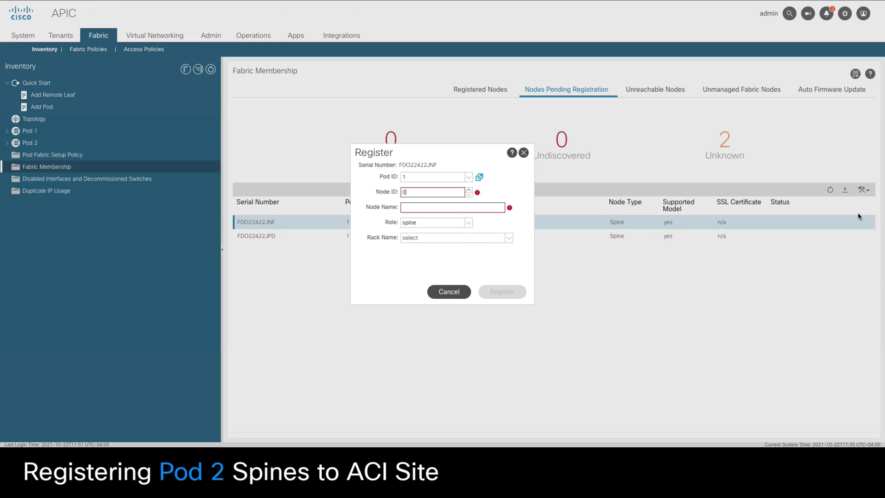
left_click(469, 178)
left_click(450, 215)
key("BackSpace")
type("103")
left_click(438, 207)
type("Spine103")
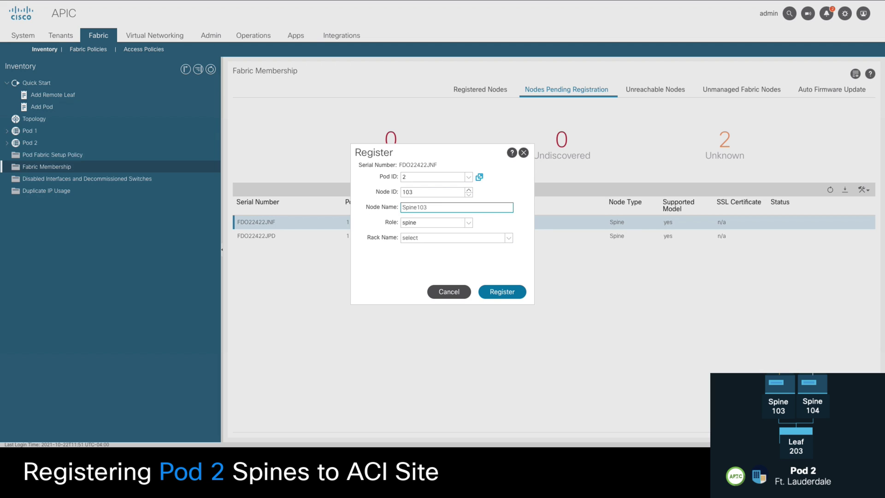
left_click(517, 295)
Step: Register the second pending spine as Spine104 (node 104) and refresh the registered nodes list
left_click(863, 190)
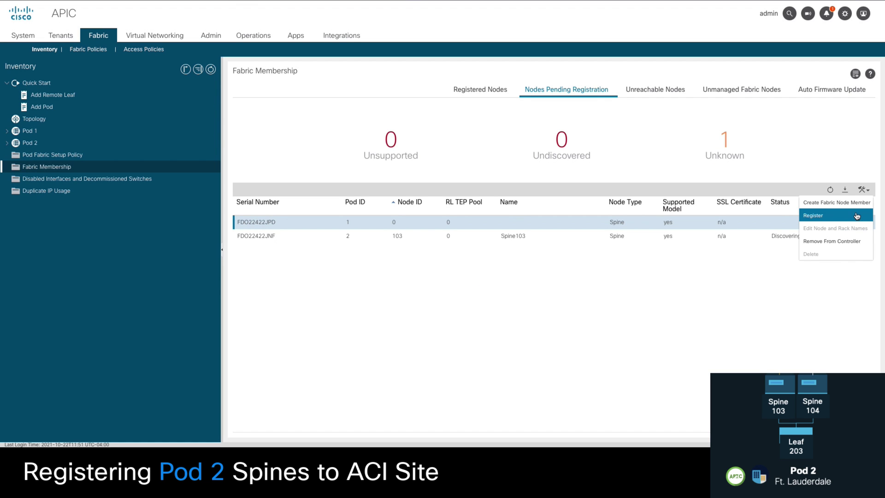
left_click(857, 216)
left_click(442, 192)
type("1")
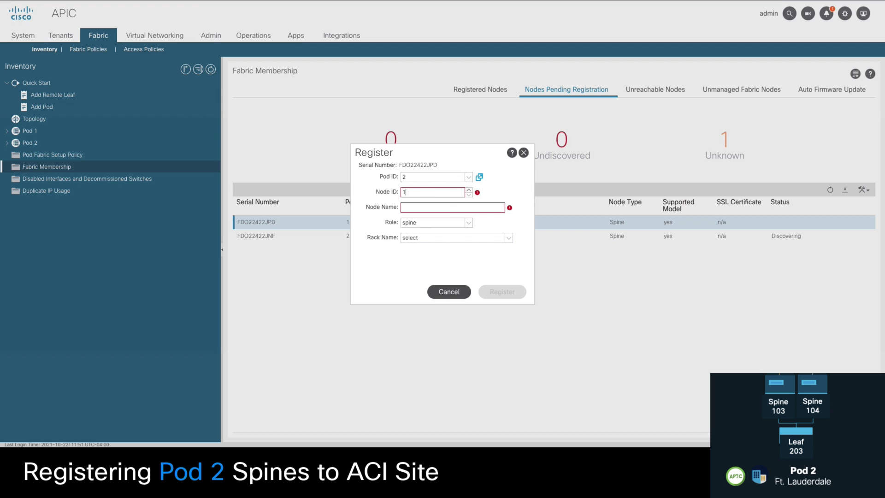
type("04")
key("Tab")
type("Spine104")
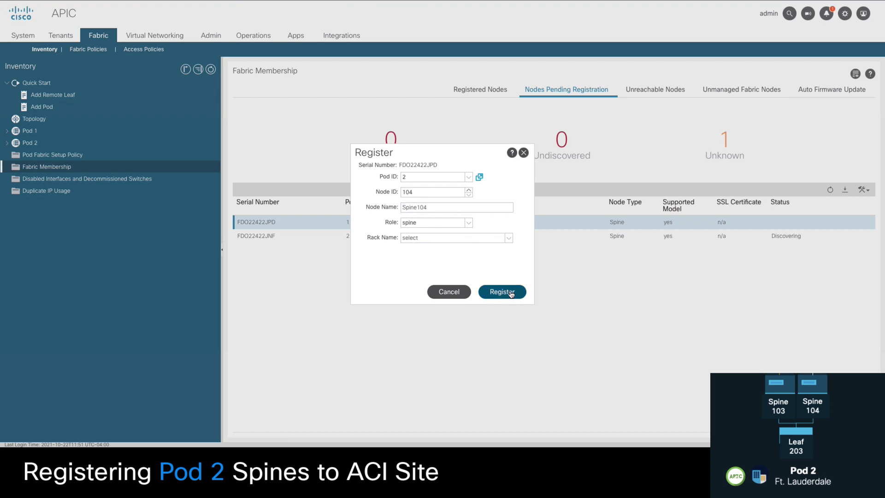
left_click(504, 292)
left_click(483, 92)
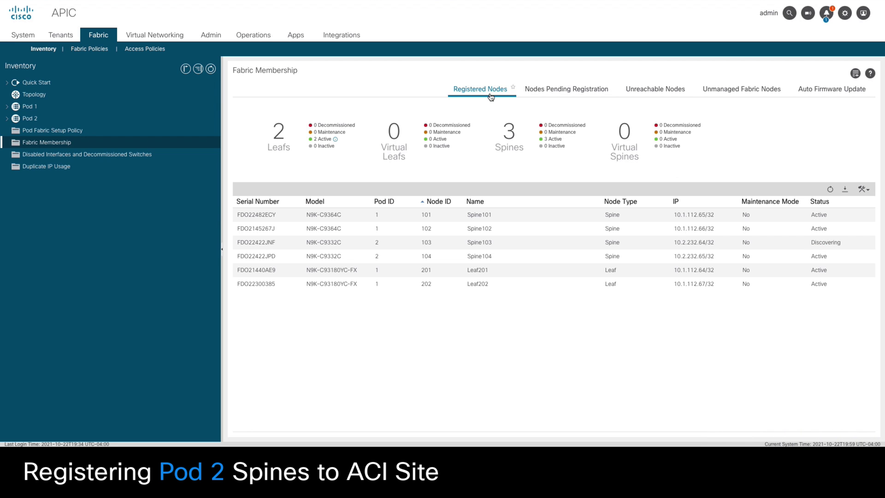
left_click(830, 189)
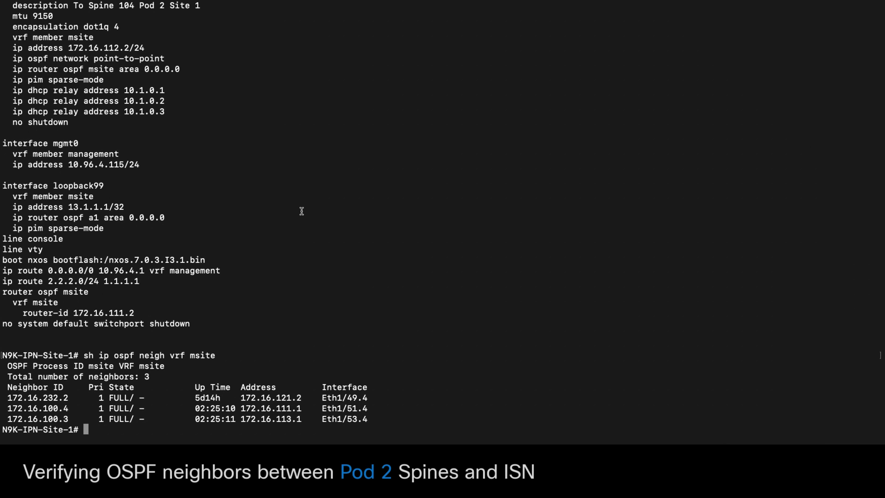
Step: Run 'sh ip ospf neigh vrf msite' on the IPN switch to check for the Pod 2 spine neighbours
type("sh ip ospf neigh vrf ")
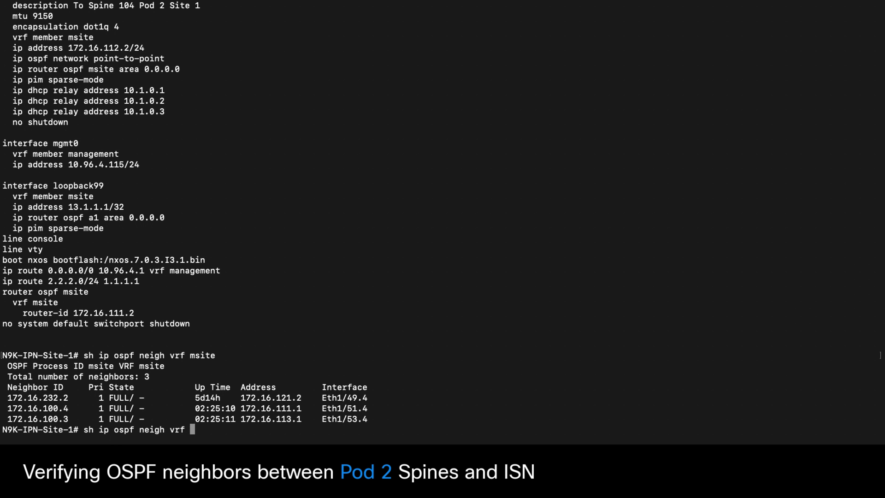
type("msite")
key("Return")
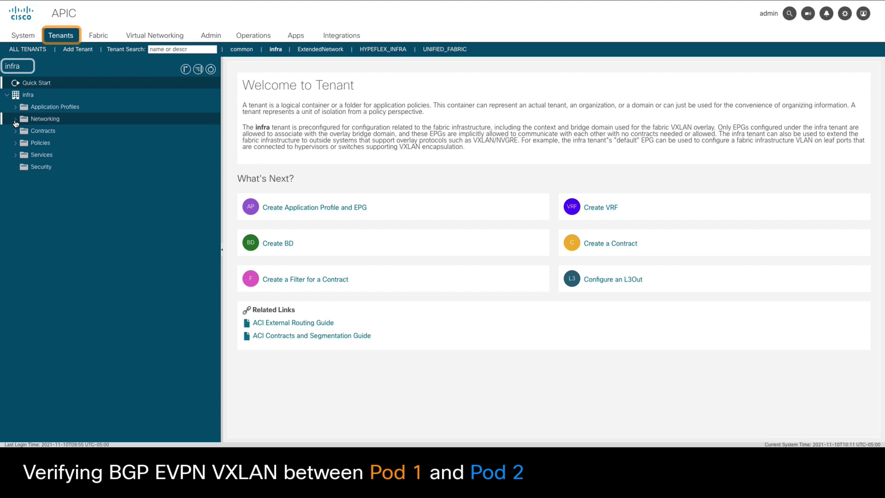
Step: Drill through infra's IPNL3Out > LNodeP_101 to node 101's BGP VRF-overlay-1 neighbors list
left_click(15, 120)
left_click(24, 167)
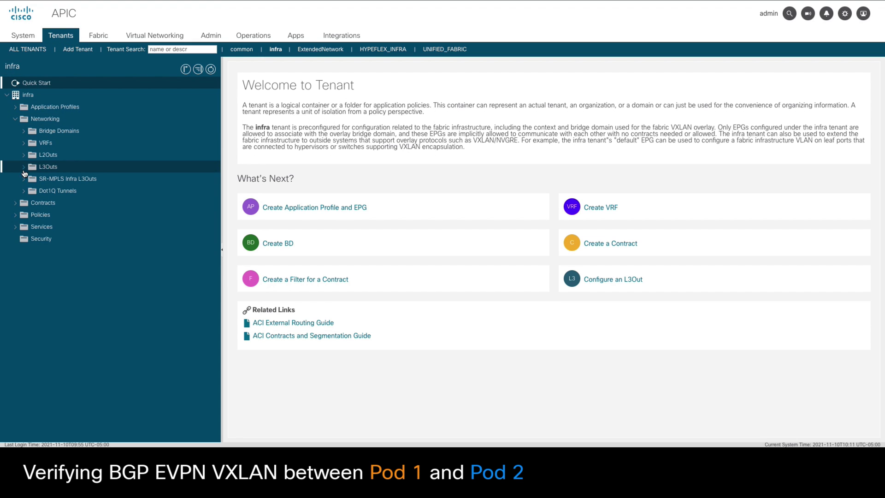
left_click(32, 179)
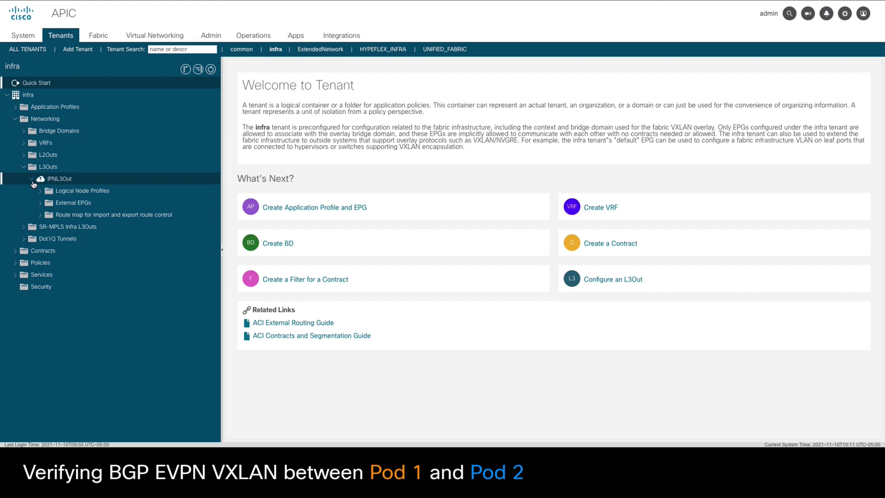
left_click(40, 191)
left_click(48, 203)
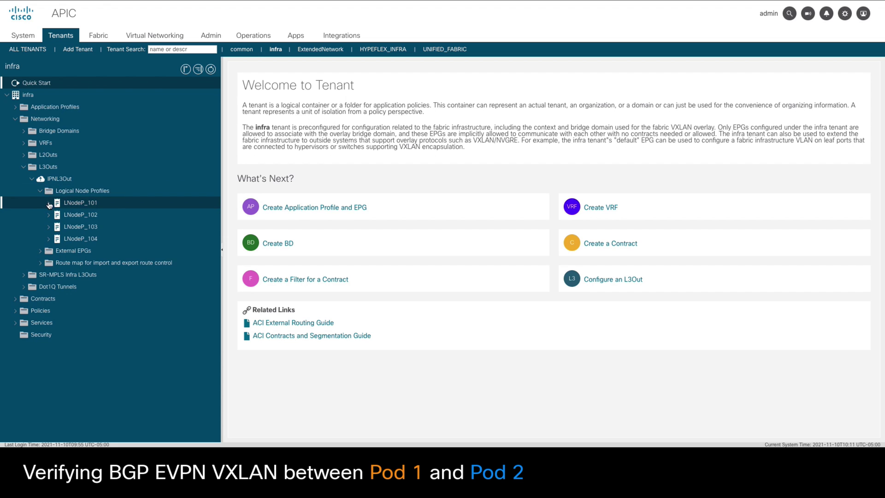
left_click(57, 215)
left_click(65, 226)
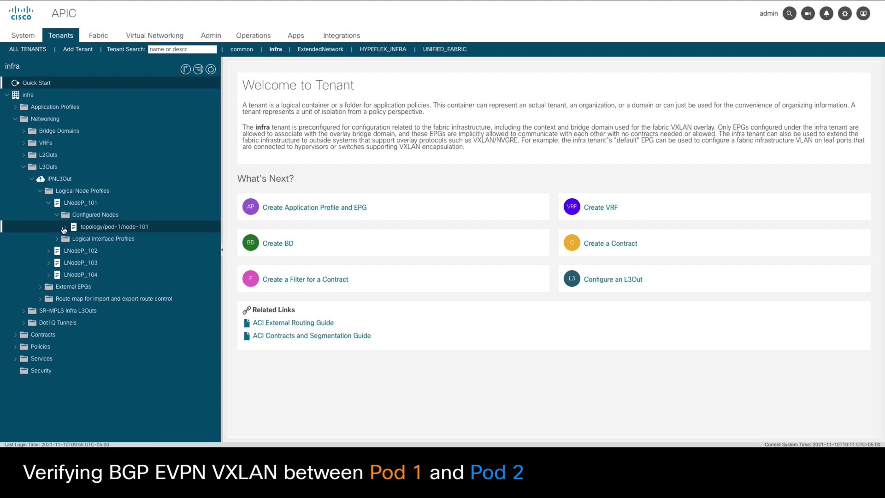
left_click(98, 238)
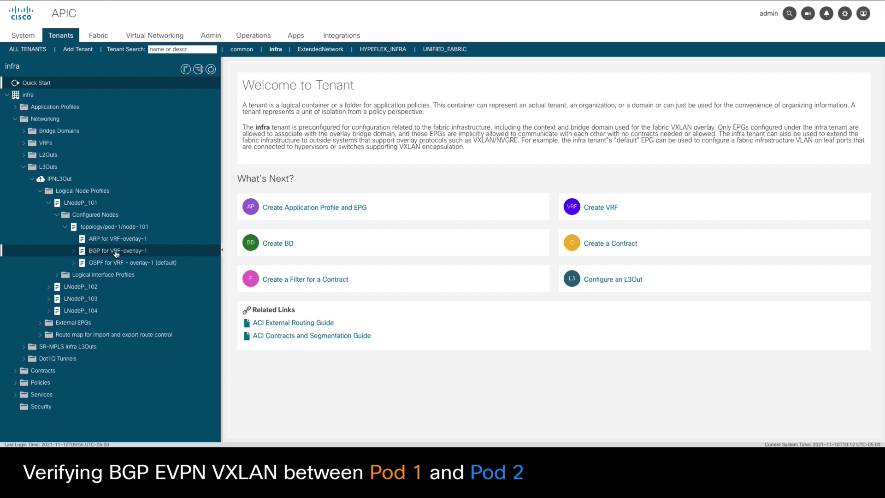
left_click(73, 251)
left_click(79, 264)
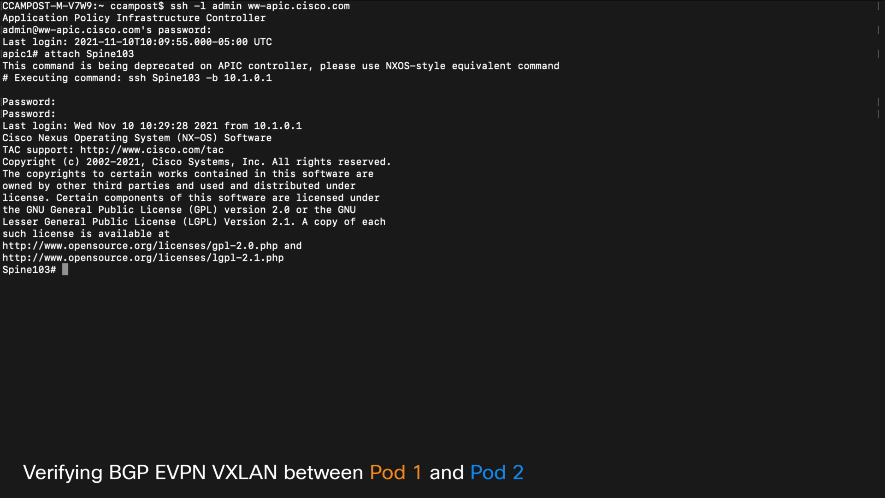
Step: List all interface addresses on Spine103 with 'show ip int br vrf all', then exit
type("show ip int")
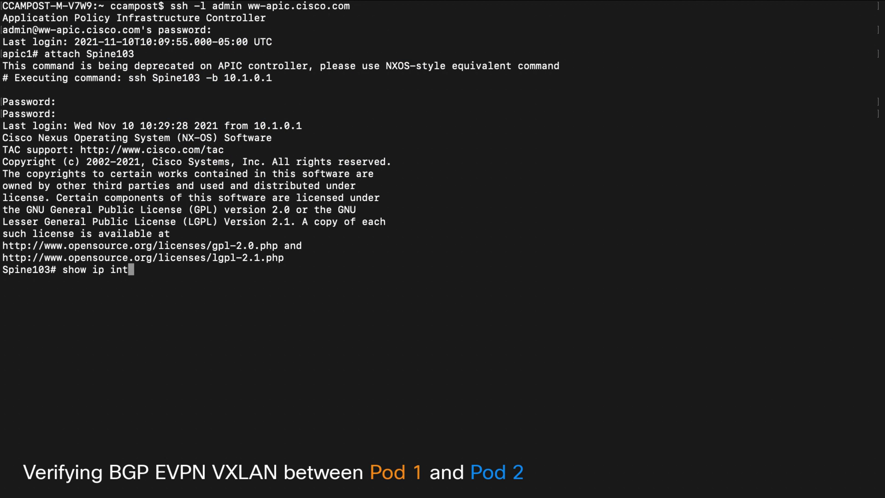
type(" br vrf all")
key("Return")
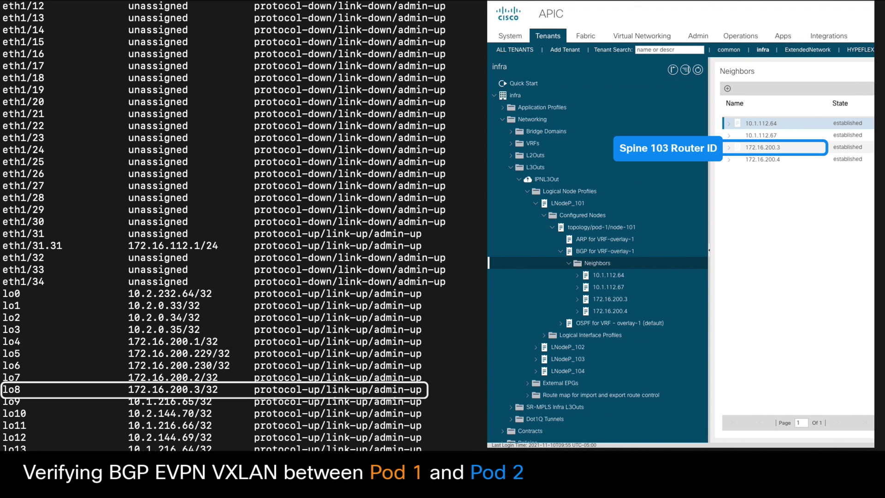
type("exit")
key("Return")
Step: Attach to Spine104 and list all its interface addresses across VRFs
type("attach Spine104")
key("Return")
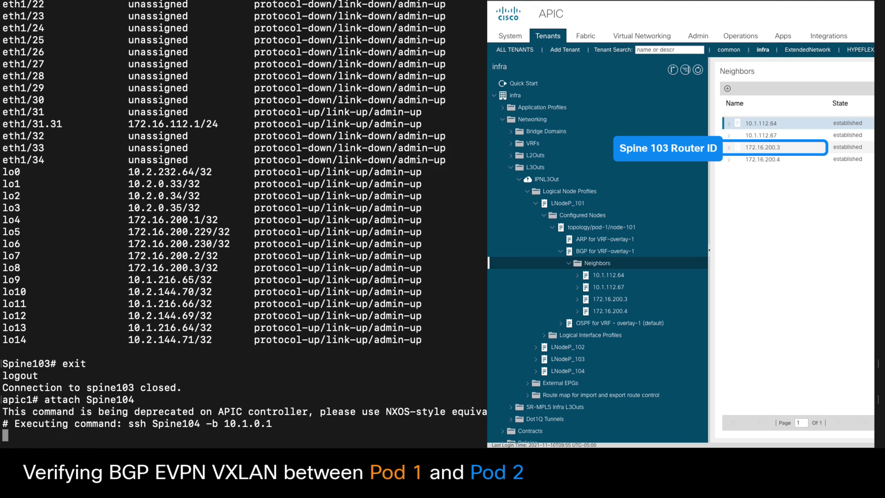
key("Return")
type("show ip int br vrf all")
key("Return")
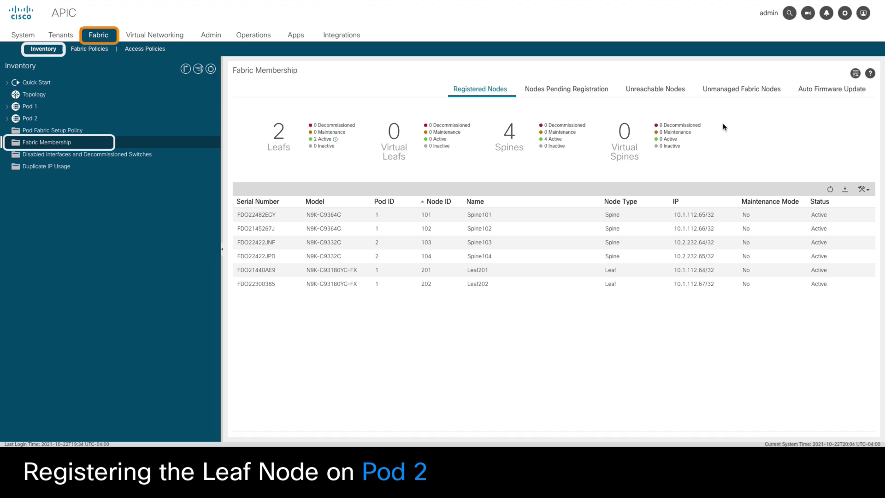
Step: Register the pending leaf as node 203 named Leaf203, then refresh the registered nodes list
left_click(582, 96)
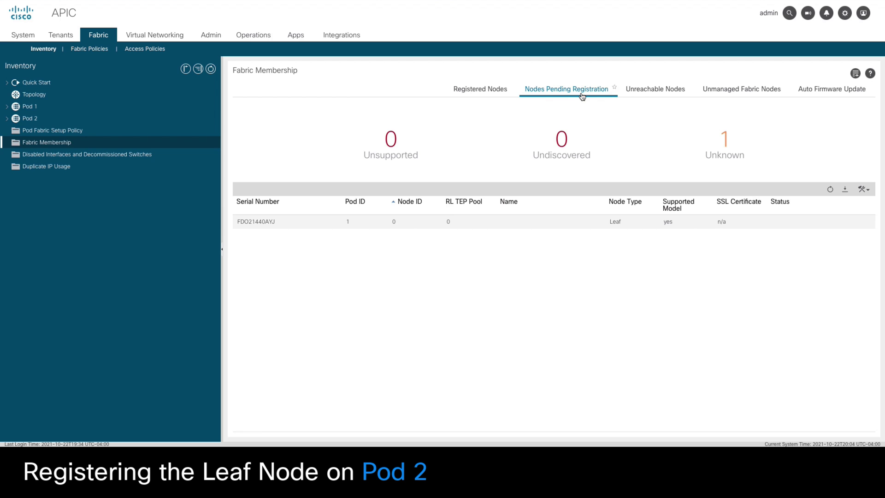
left_click(811, 221)
left_click(863, 189)
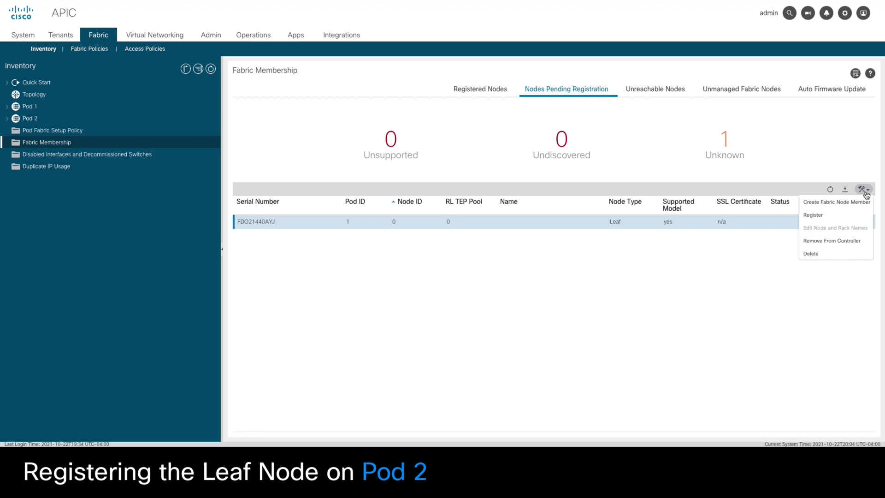
left_click(860, 214)
type("203")
key("Tab")
type("Leaf203")
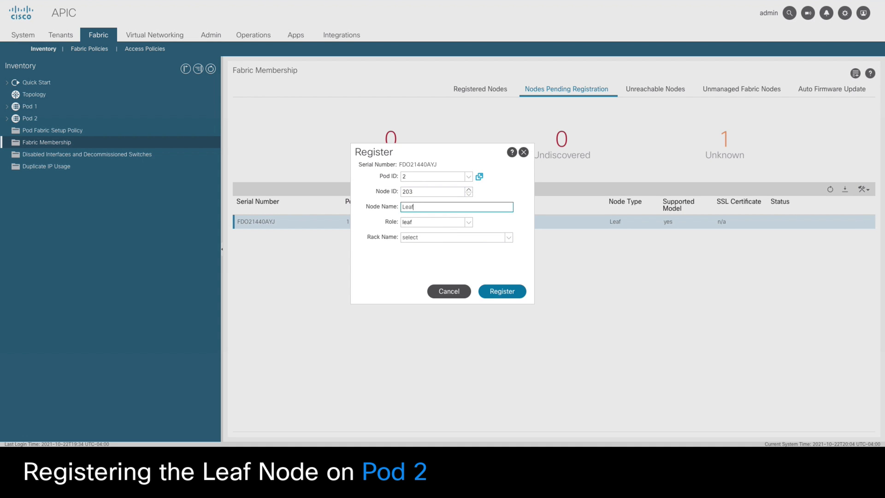
left_click(503, 290)
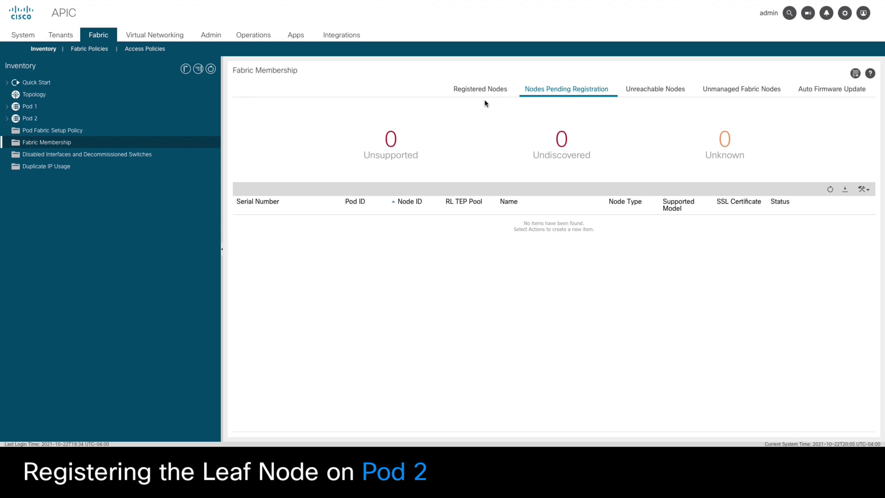
left_click(480, 98)
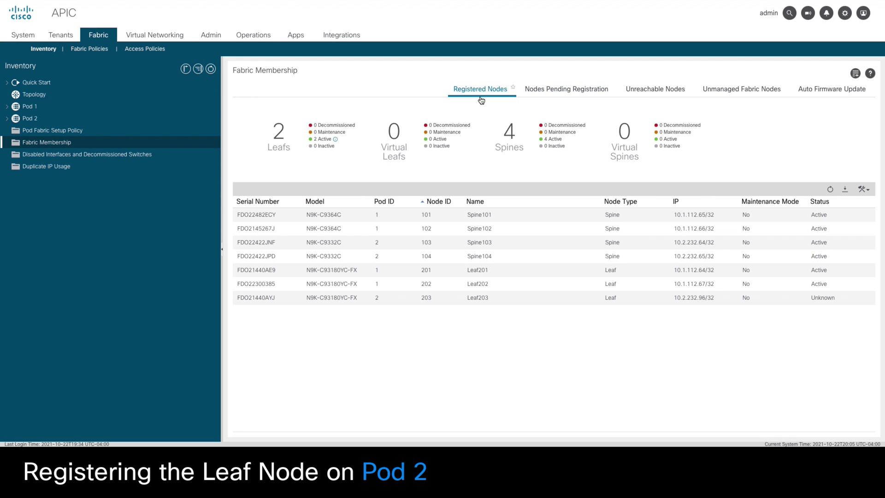
left_click(830, 190)
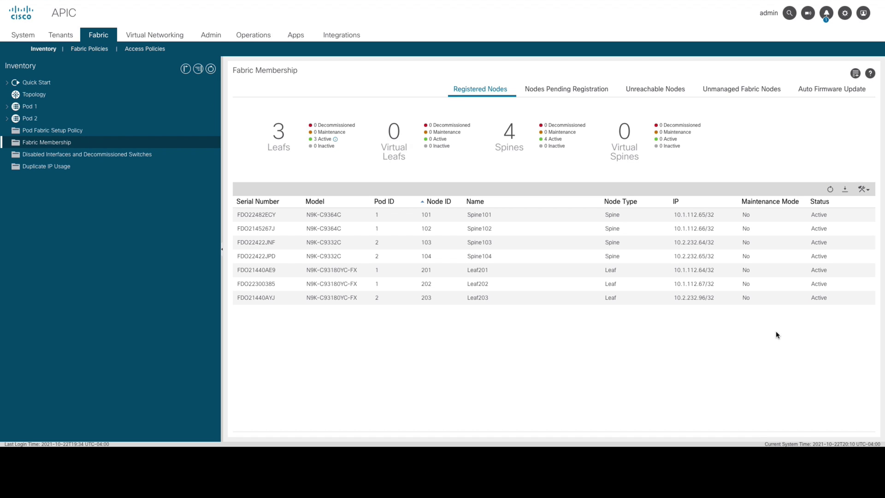
Step: Open the Fabric Access Policies page showing the leaf switch profiles, including Leaf203_SP
left_click(57, 98)
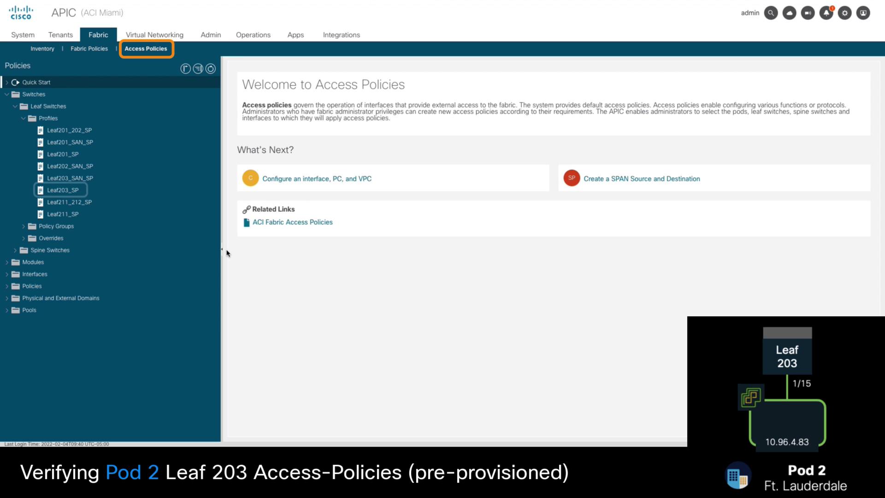
Step: Open Leaf203_SP, then Leaf203_IP, and follow E1_15's ESX_SingleLink policy group to the SERVERS AEP
left_click(213, 196)
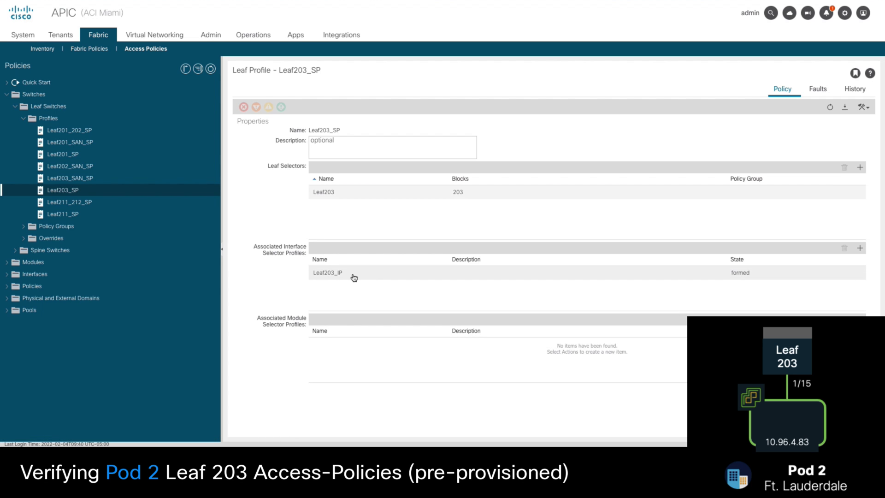
double_click(354, 277)
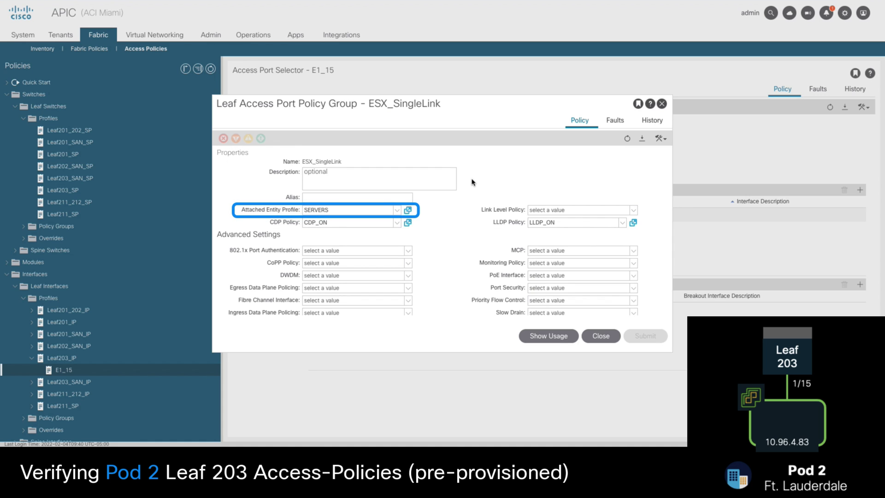
left_click(408, 210)
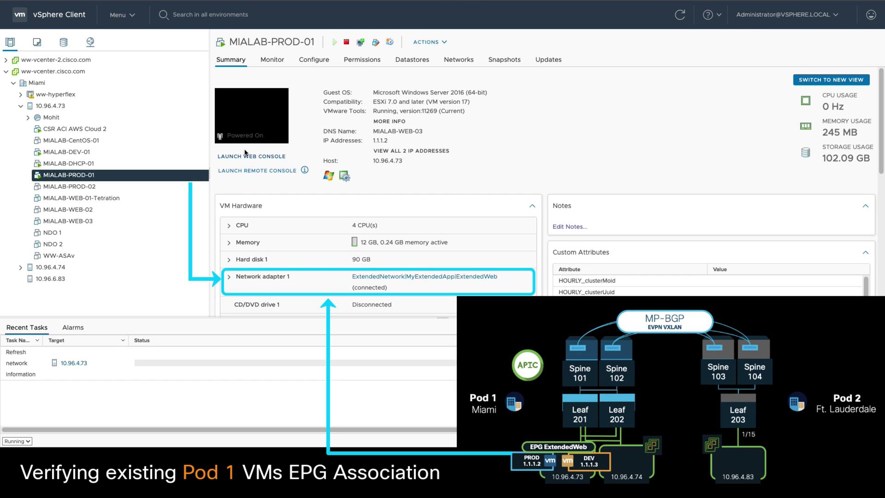
Step: Show MIALAB-DEV-01's summary to confirm its network adapter is on ExtendedWeb
left_click(67, 152)
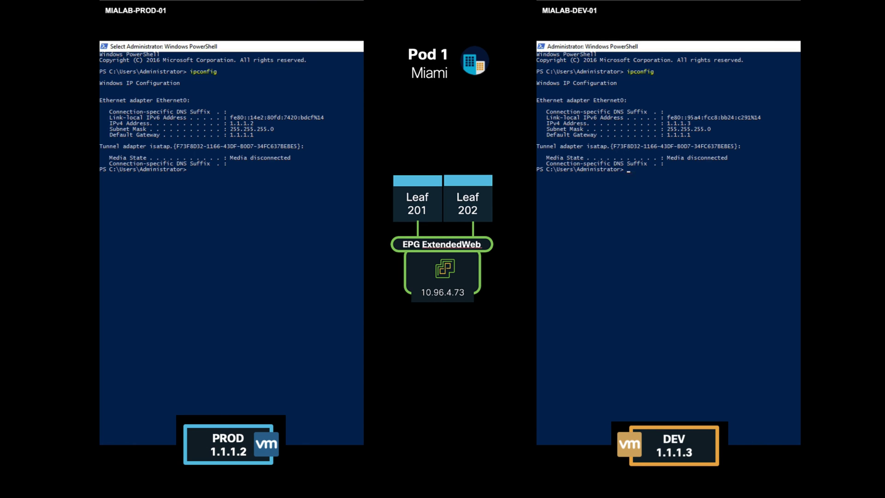
Step: Ping gateway 1.1.1.1 from both VMs, ping PROD and DEV mutually, then start 'ping 1.1.1.3 -t' on PROD
key("Return")
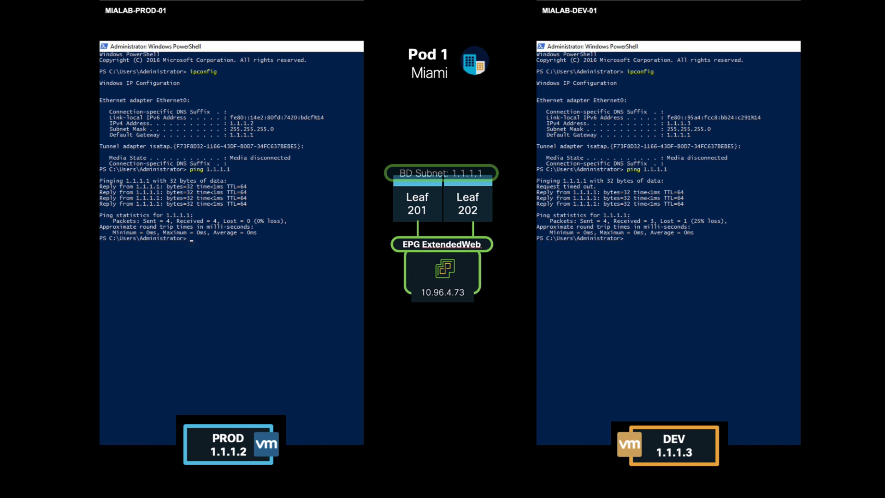
type("ping 1.1.1.3ping 1.1.1.2")
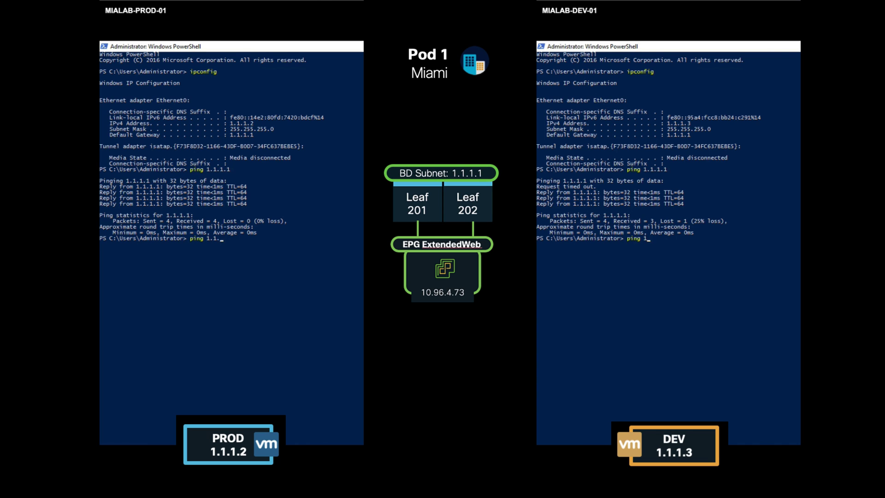
key("Return")
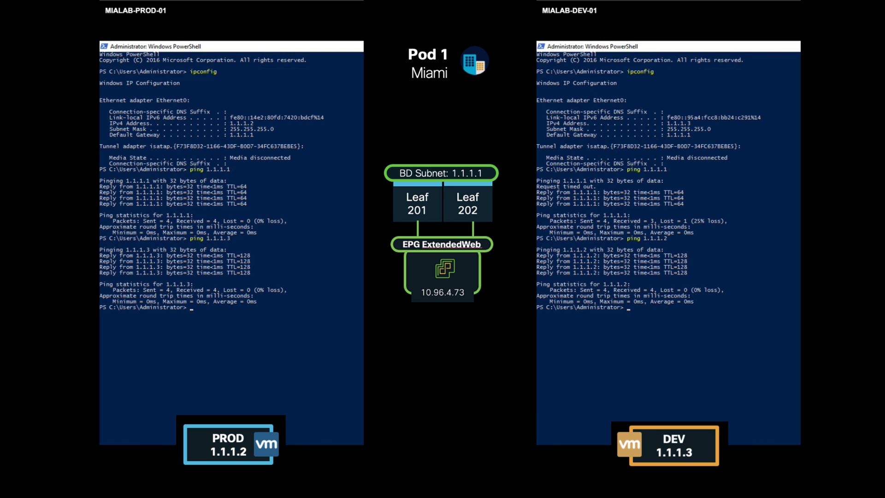
type("ping 1.1.1.3")
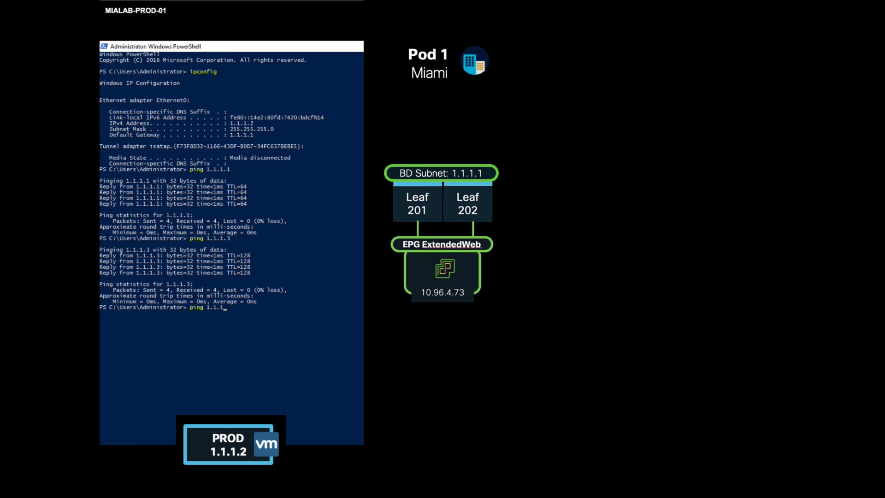
type(" -t")
key("Return")
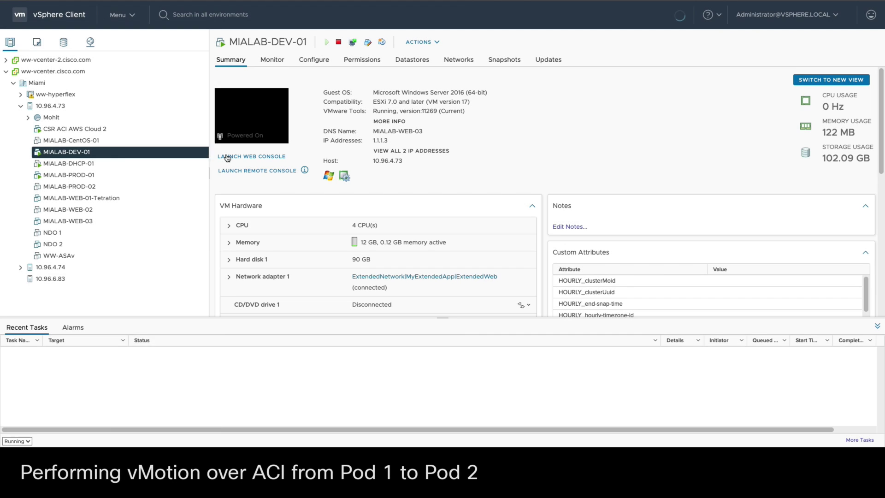
Step: Migrate MIALAB-DEV-01 compute-only to host 10.96.6.83, keeping its network, with high vMotion priority
right_click(120, 152)
left_click(188, 164)
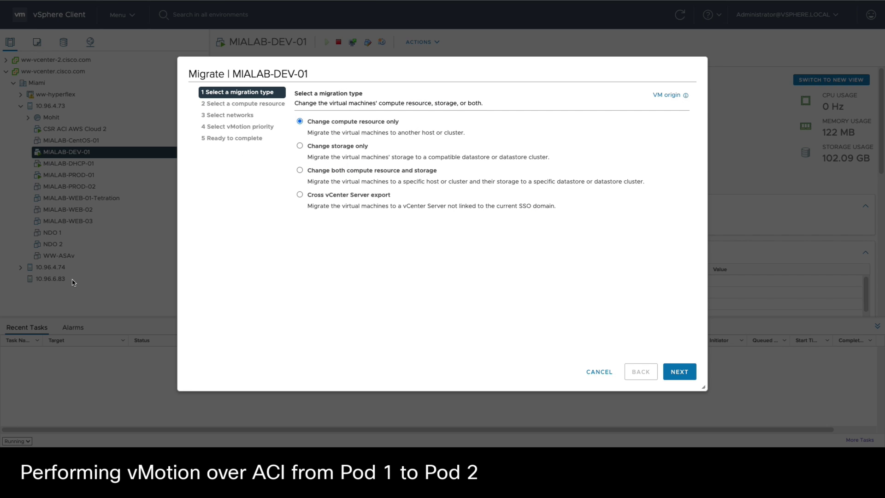
left_click(693, 380)
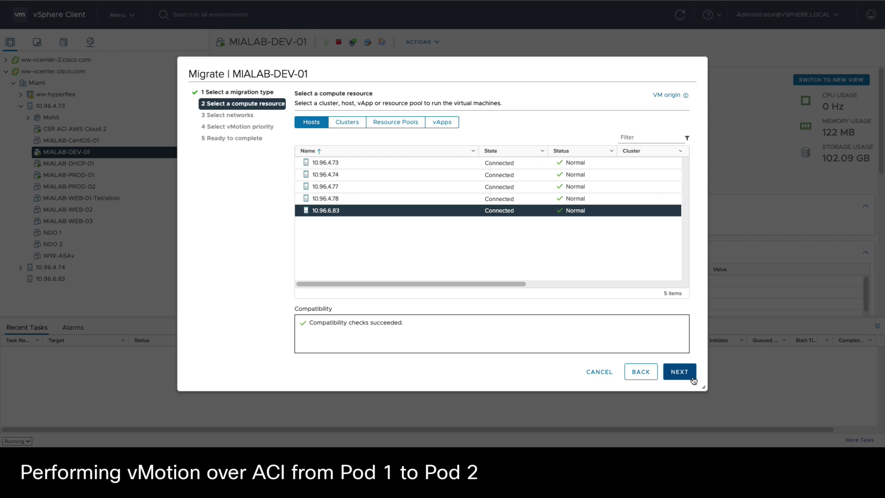
left_click(694, 380)
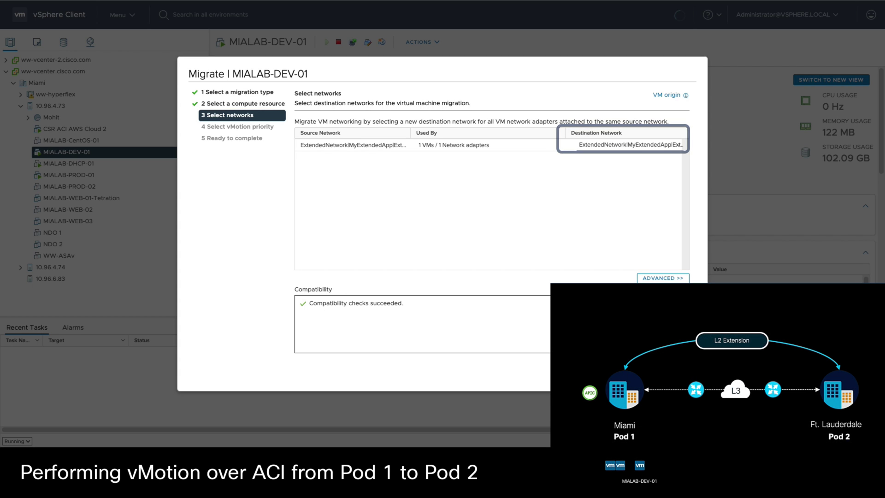
left_click(693, 380)
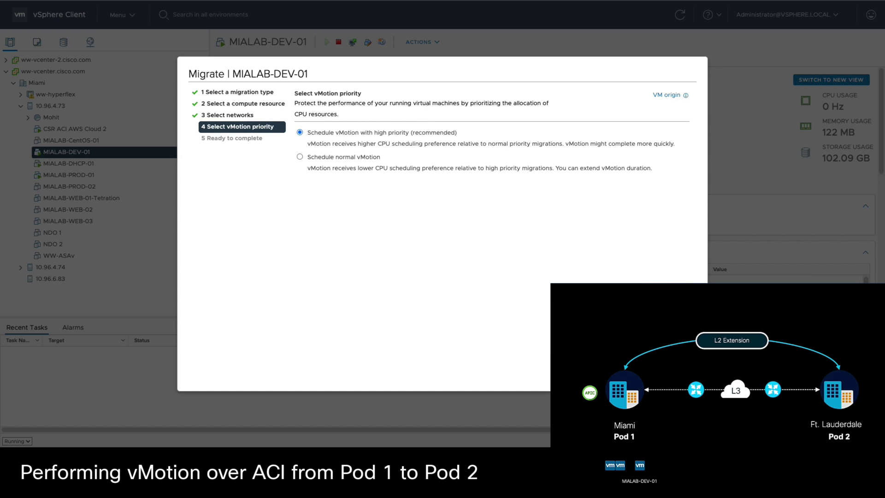
left_click(694, 380)
Step: Launch the migration of MIALAB-DEV-01 from host 10.96.4.73 to host 10.96.6.83
left_click(693, 380)
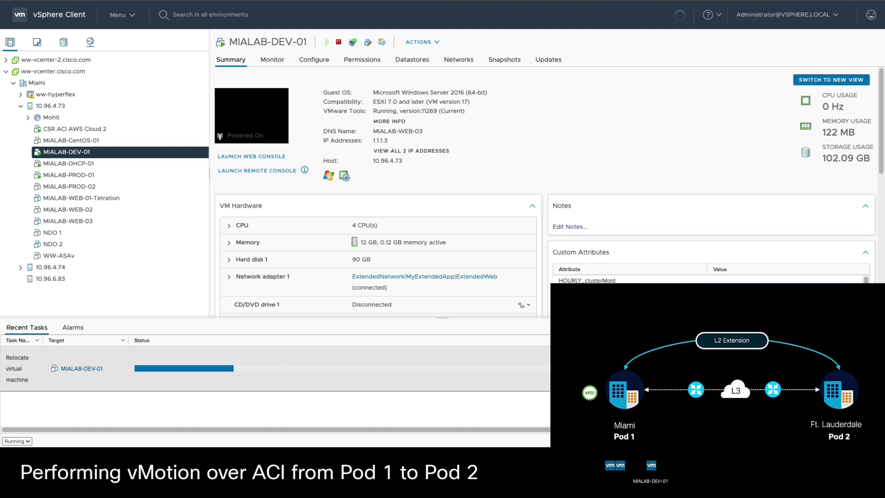